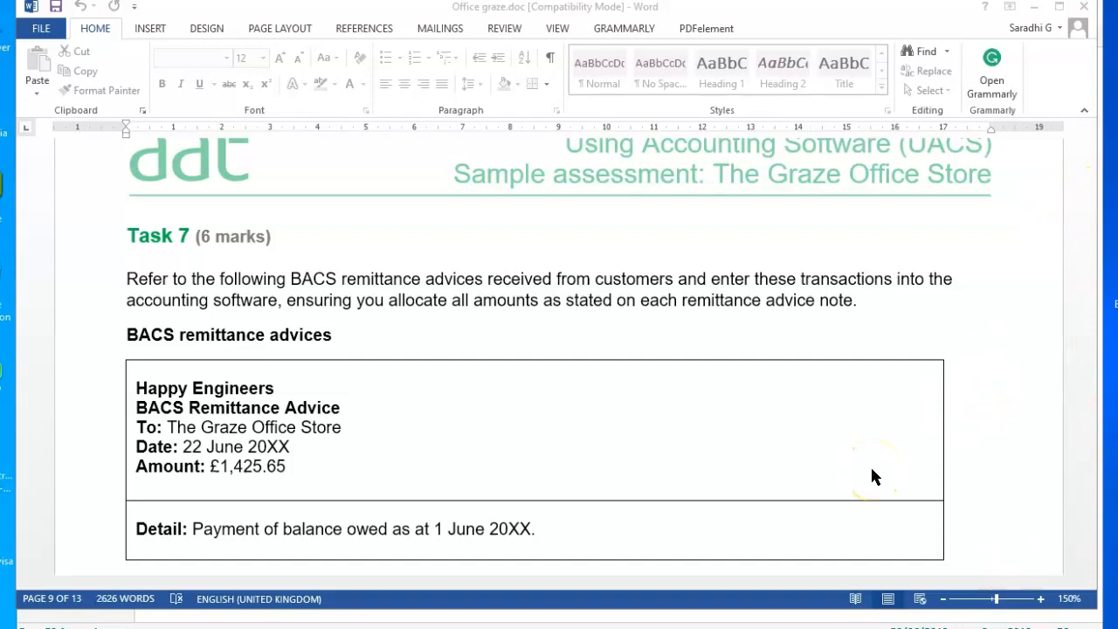
Step: Switch from the Word document to Sage 50 Accounts and open a customer receipt for the Bank Current Account
left_click(1034, 7)
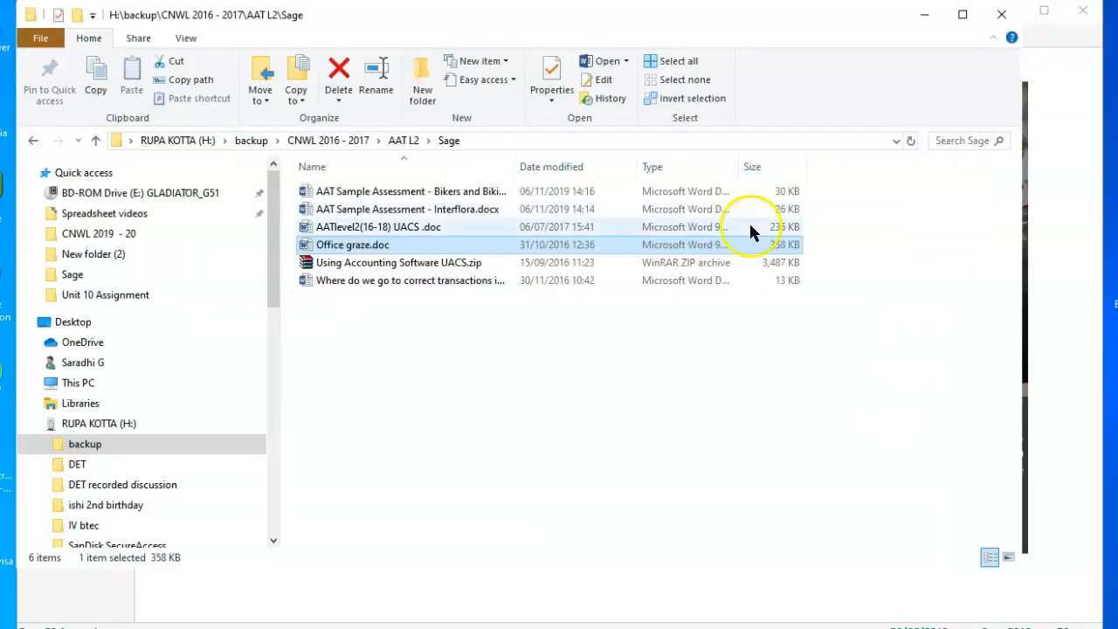
left_click(923, 14)
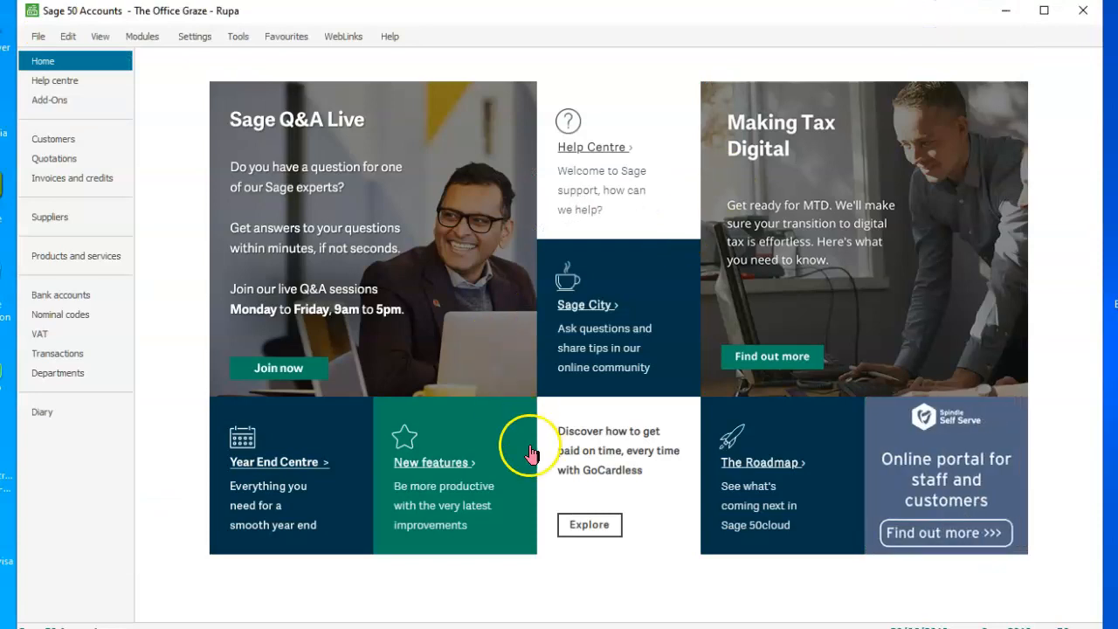
left_click(75, 142)
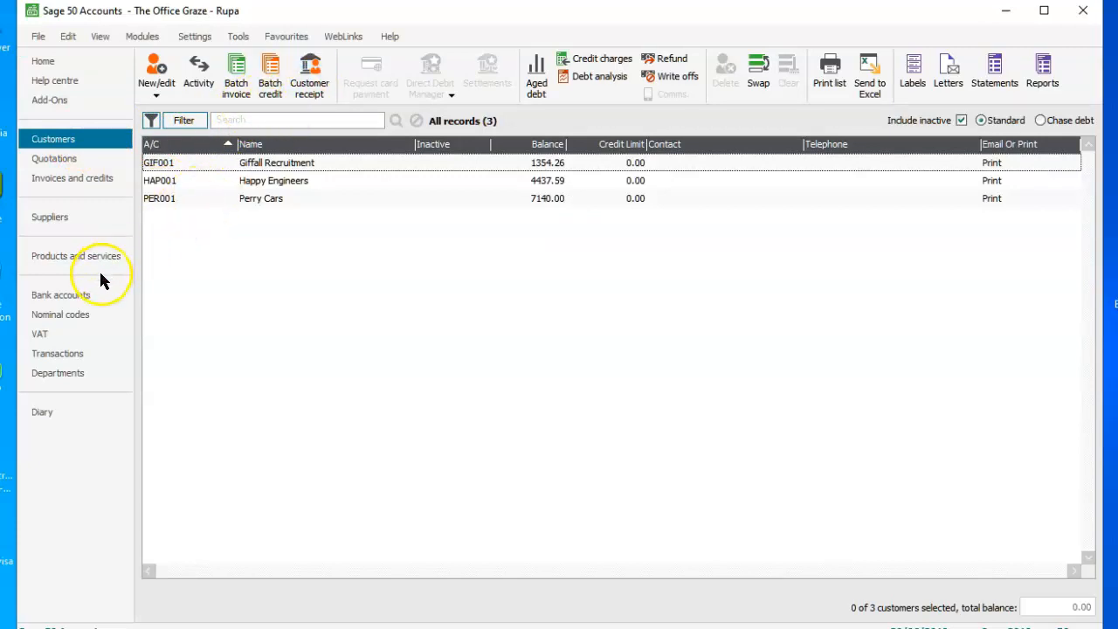
left_click(87, 301)
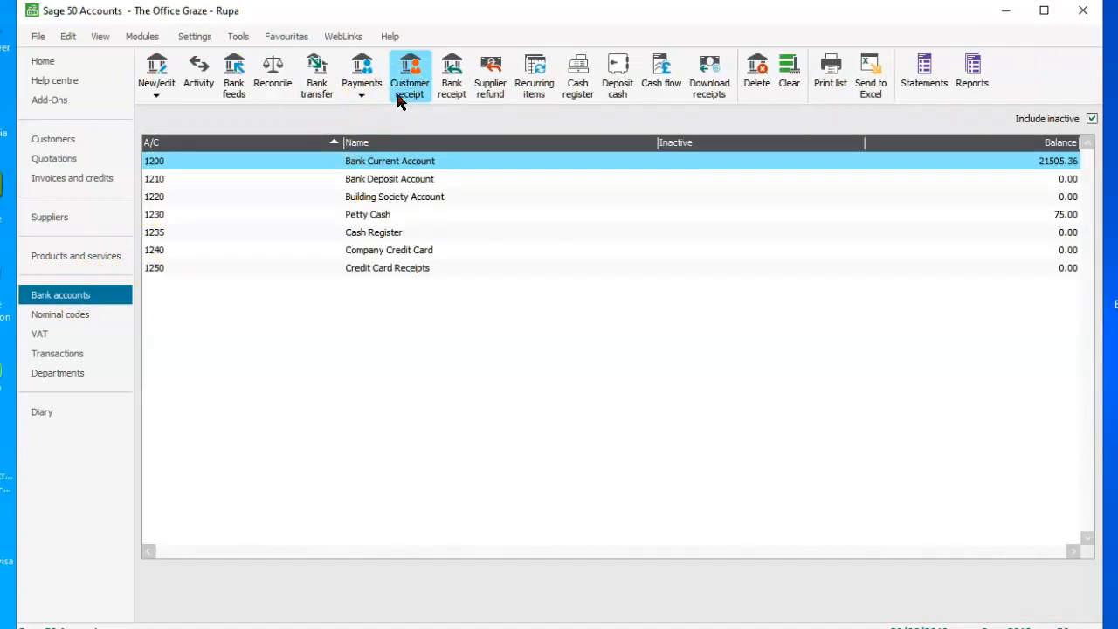
left_click(99, 138)
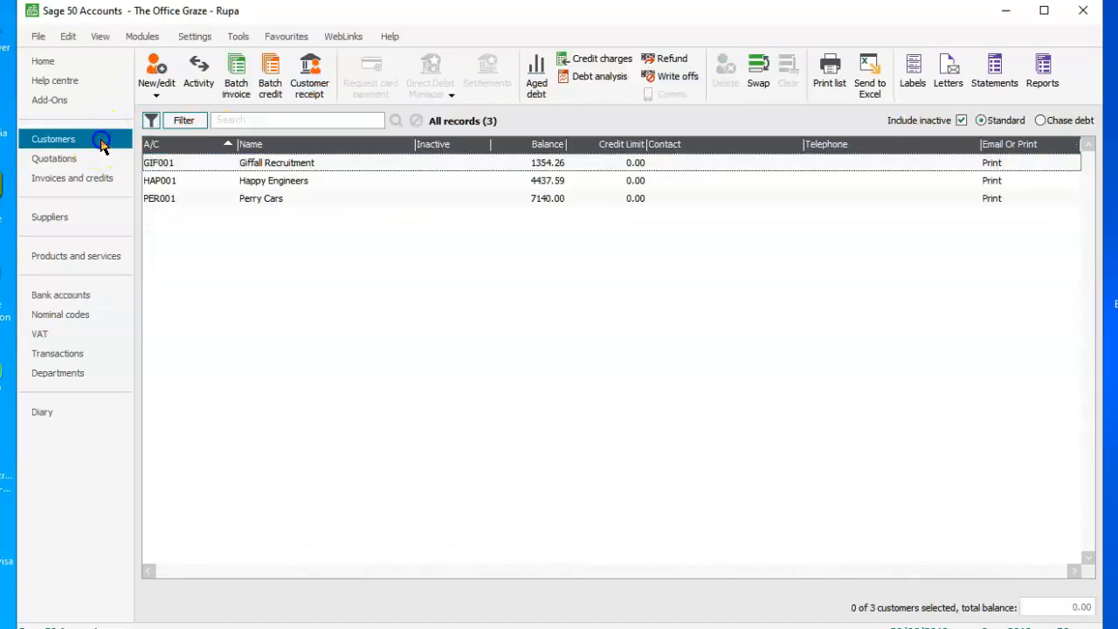
left_click(71, 299)
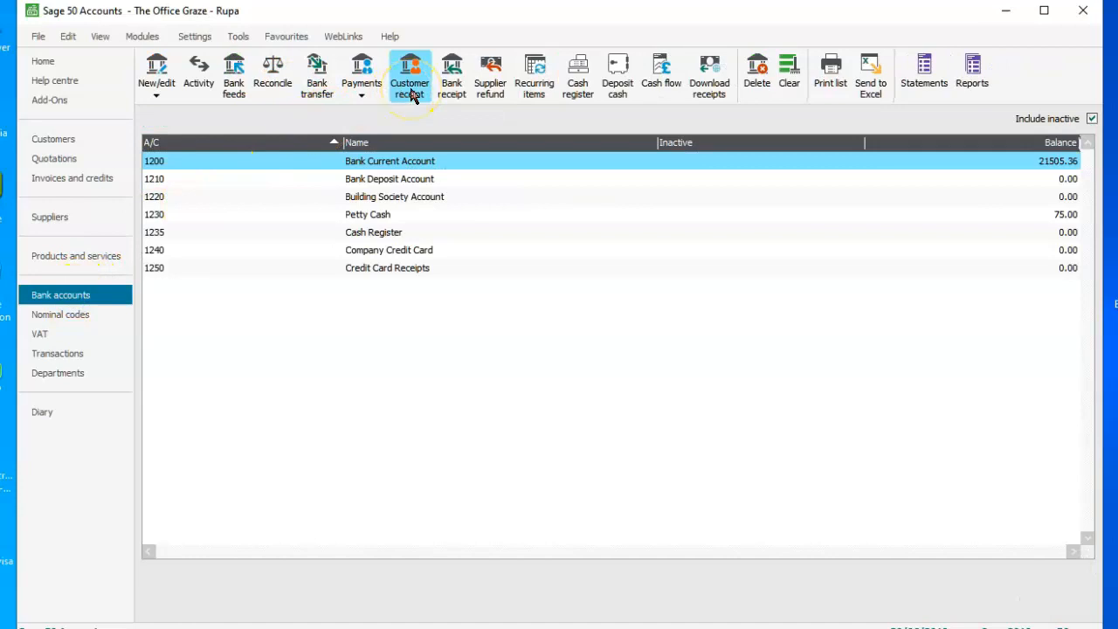
left_click(410, 88)
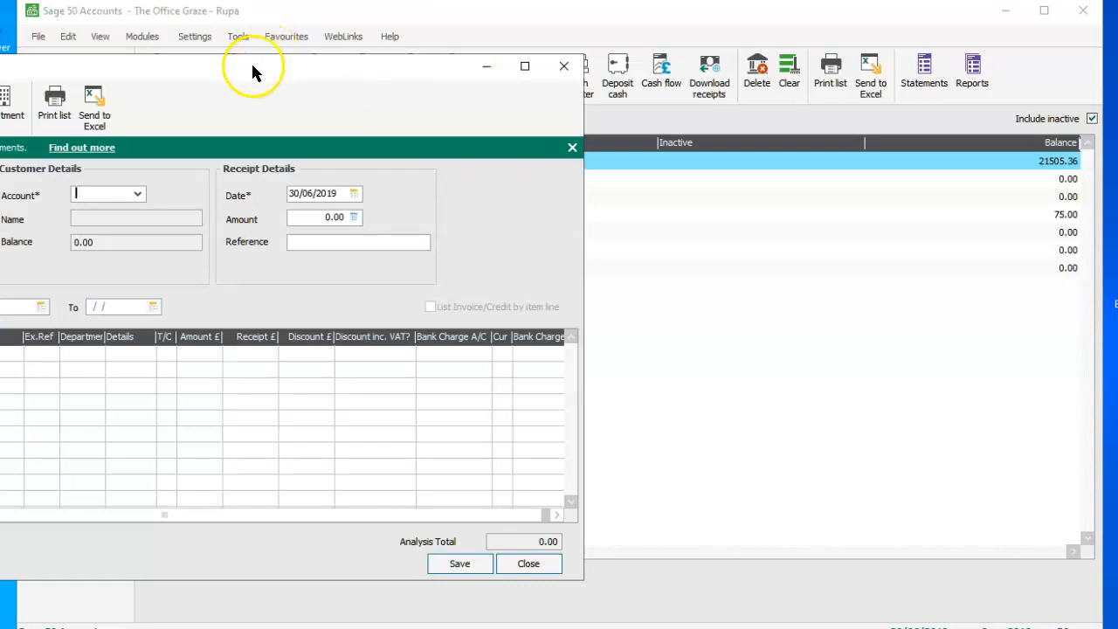
left_click_drag(253, 69, 594, 54)
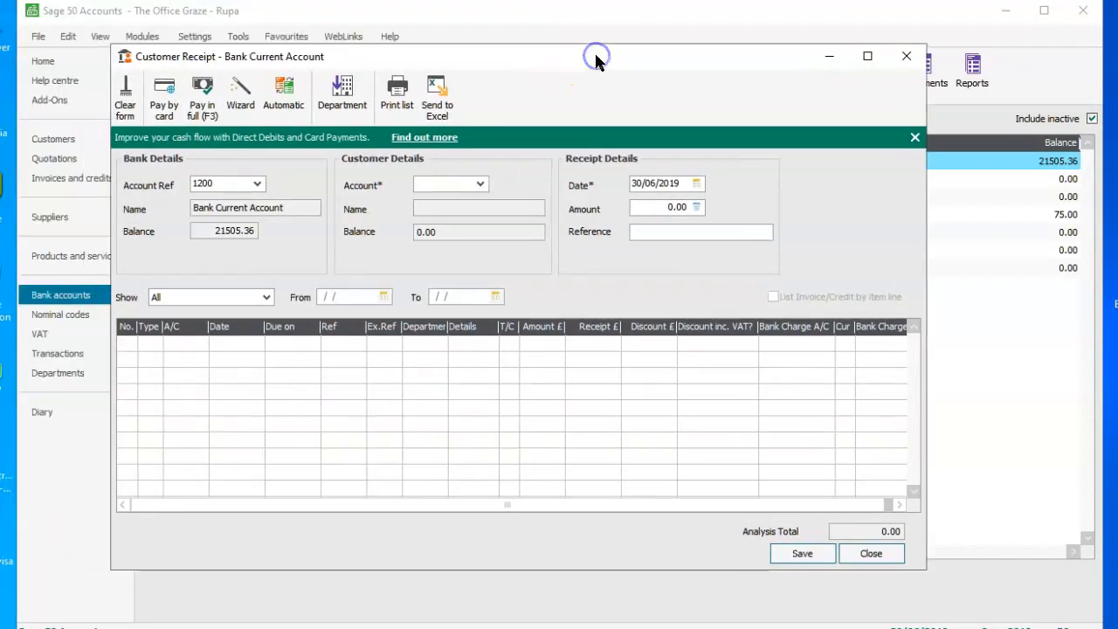
Step: Choose Happy Engineers (HAP001) as the customer account for the receipt
left_click(480, 183)
left_click(495, 265)
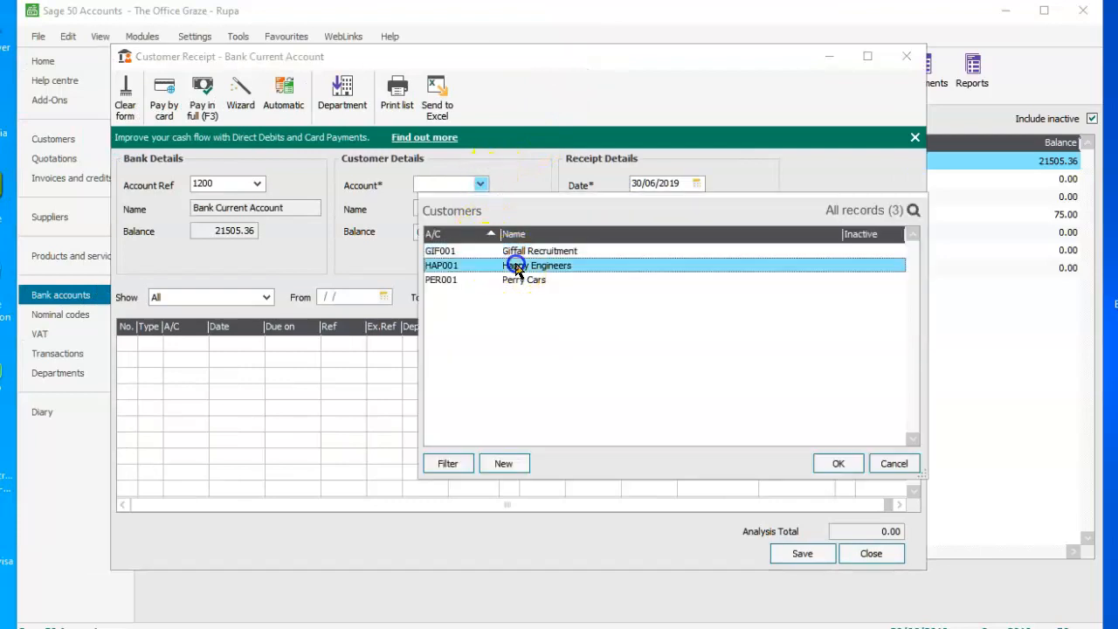
left_click(835, 463)
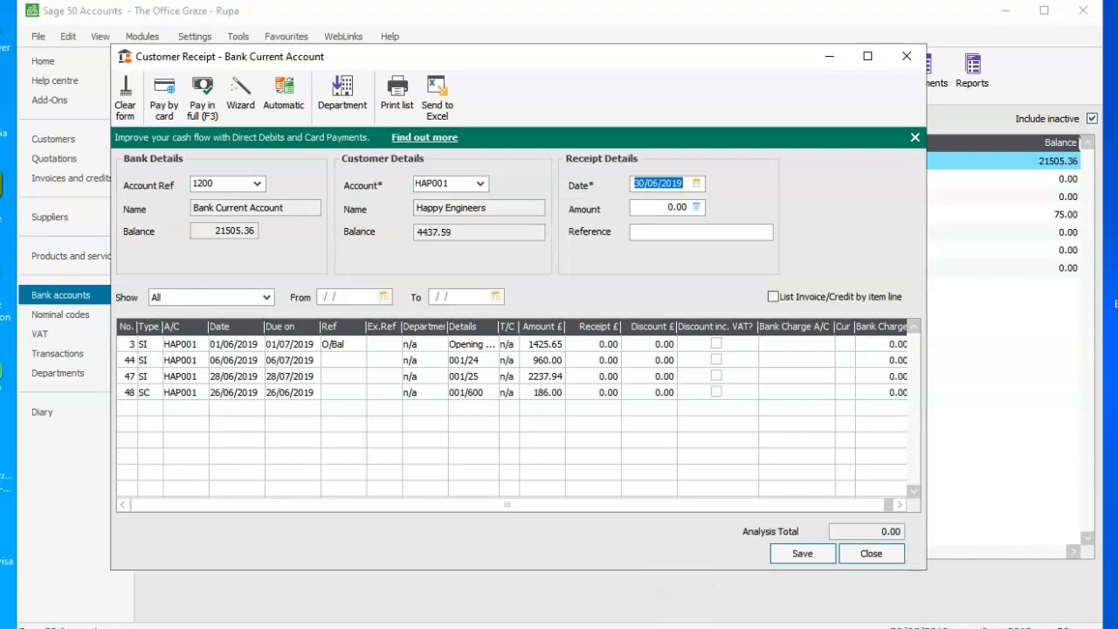
Step: Consult the Happy Engineers remittance advice in Word and give the Sage receipt the date 22/06/2019 and the reference BACS
key("alt+Tab")
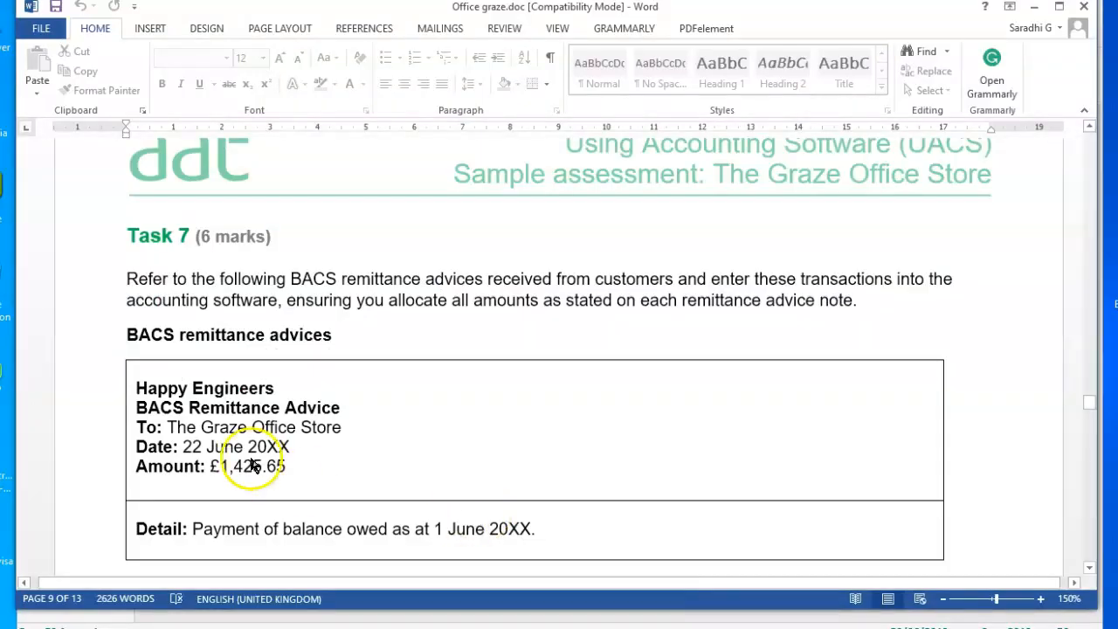
left_click(1087, 570)
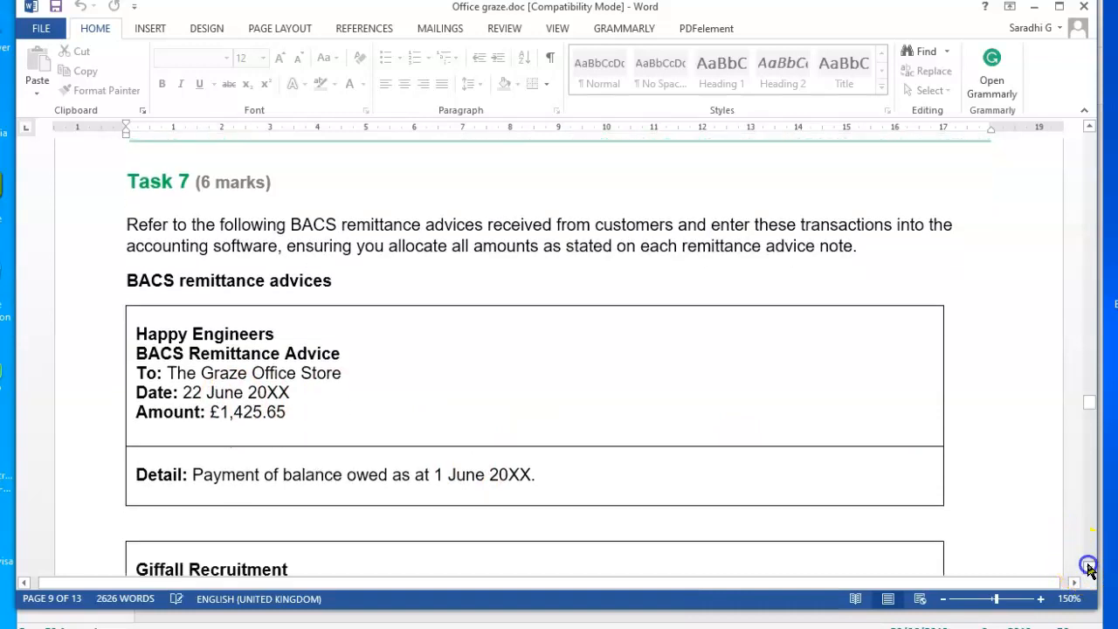
left_click(1087, 567)
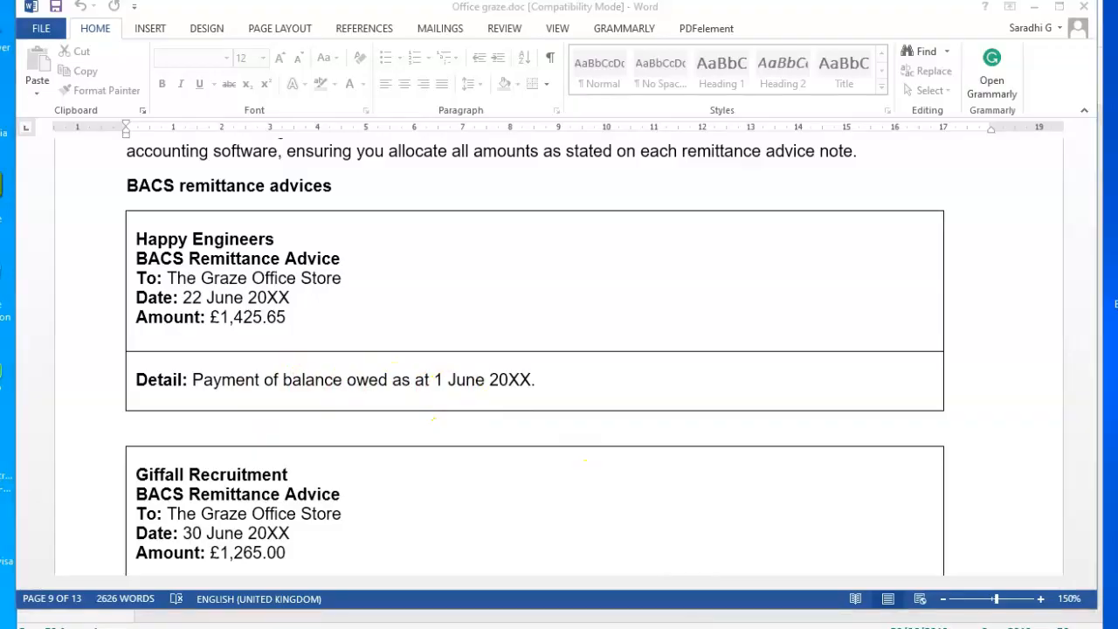
key("alt+Tab")
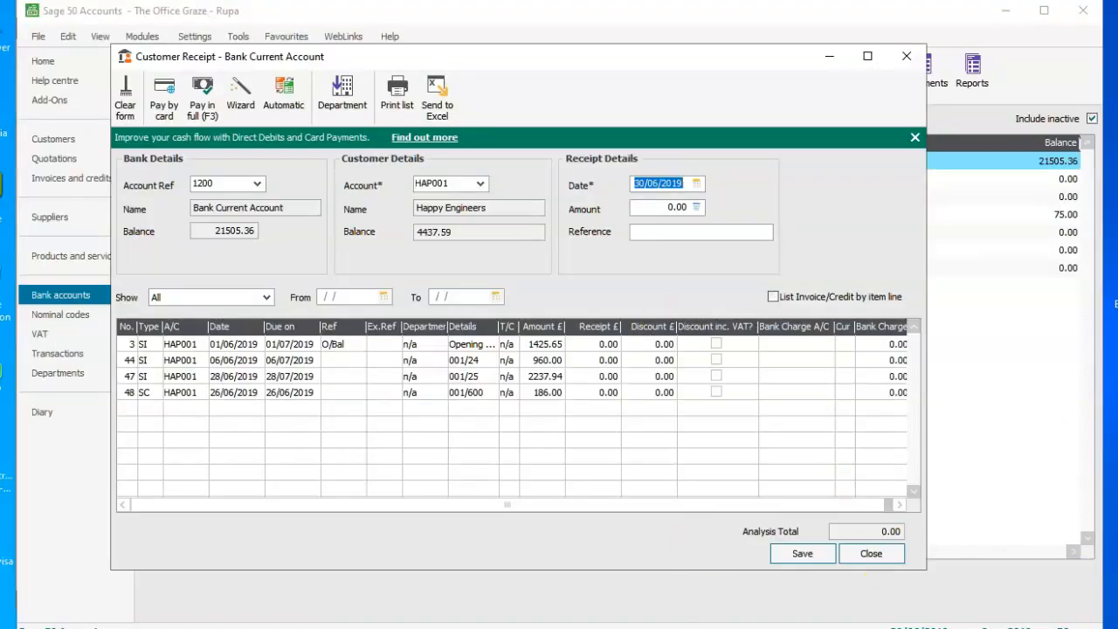
key("alt+Tab")
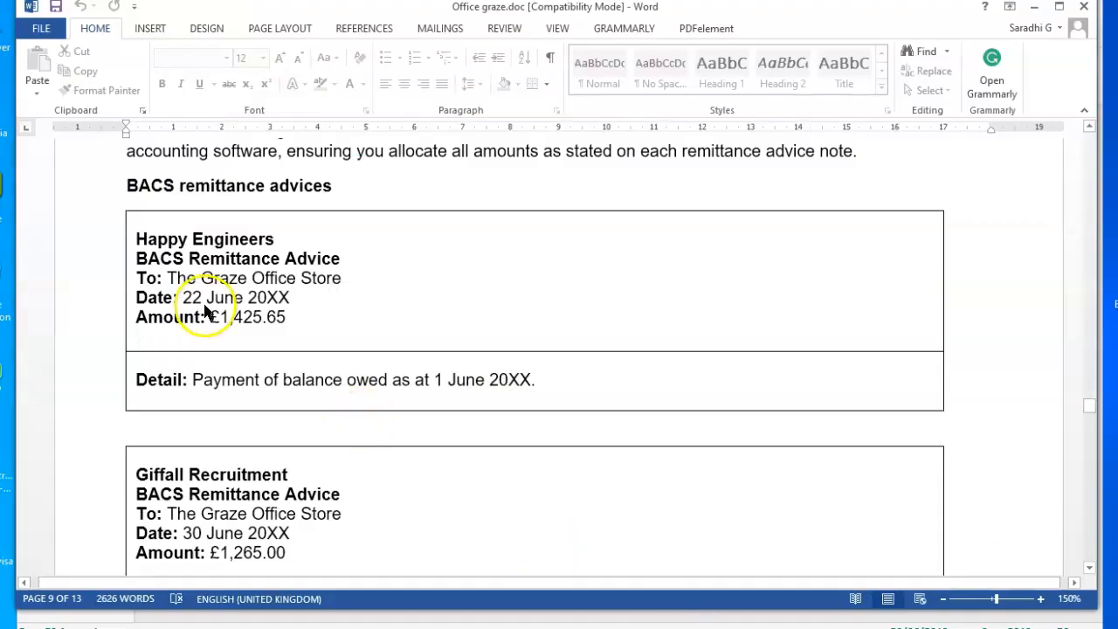
key("alt+Tab")
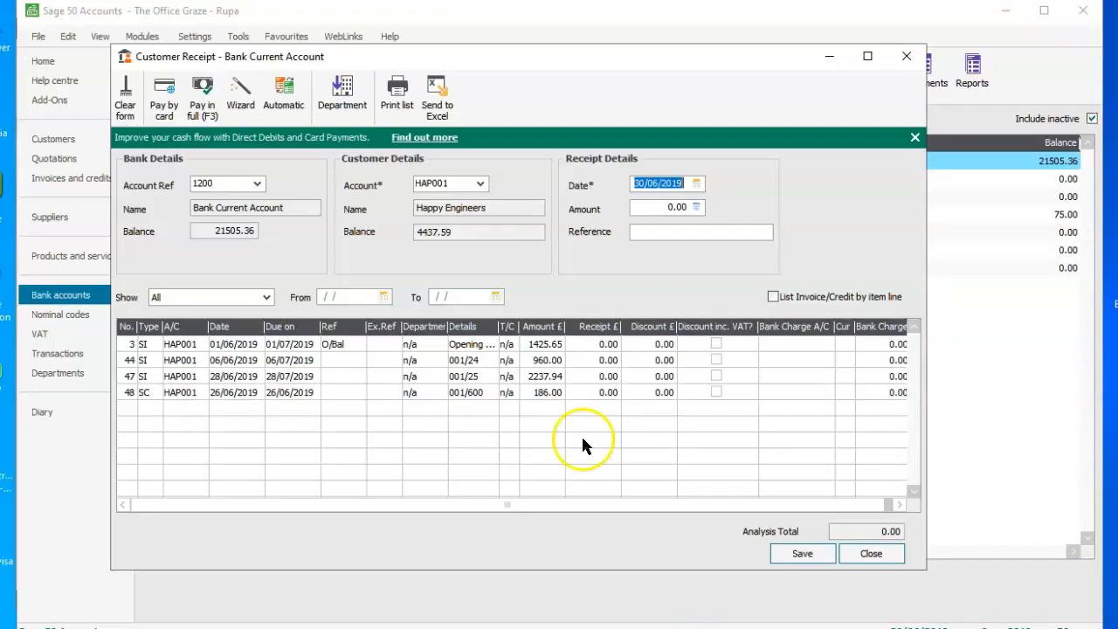
left_click(697, 183)
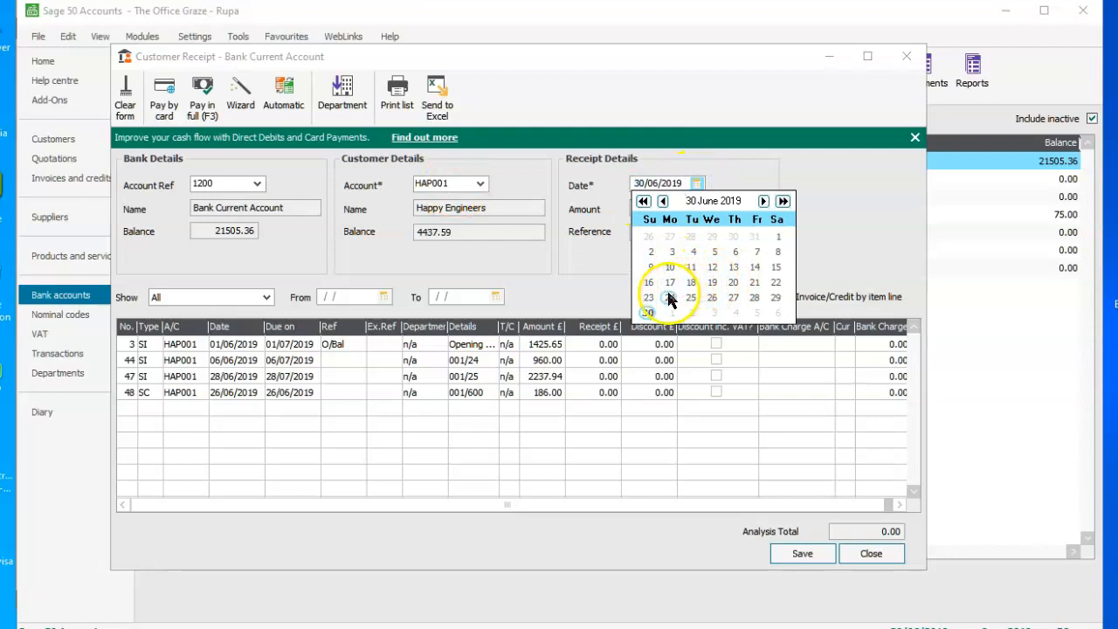
left_click(775, 282)
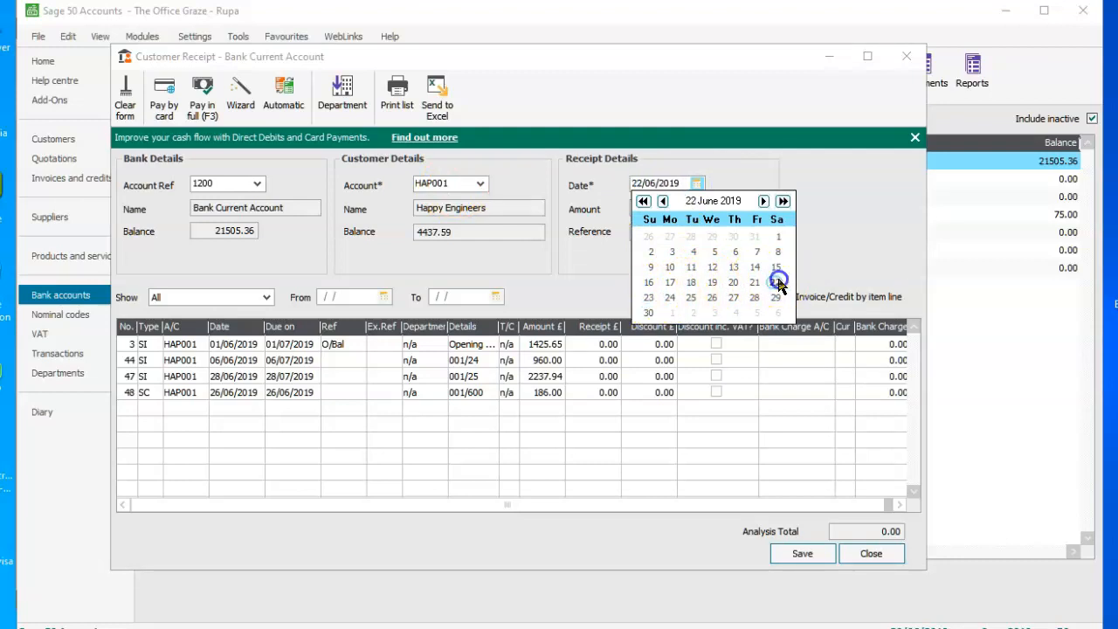
left_click(585, 297)
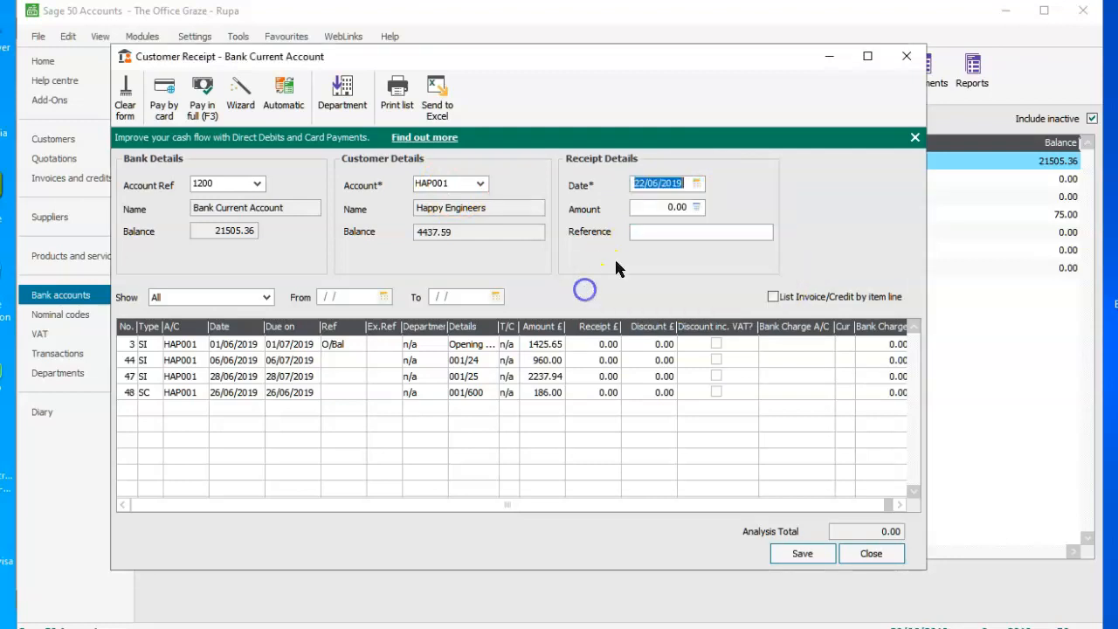
left_click(661, 231)
type("BACS")
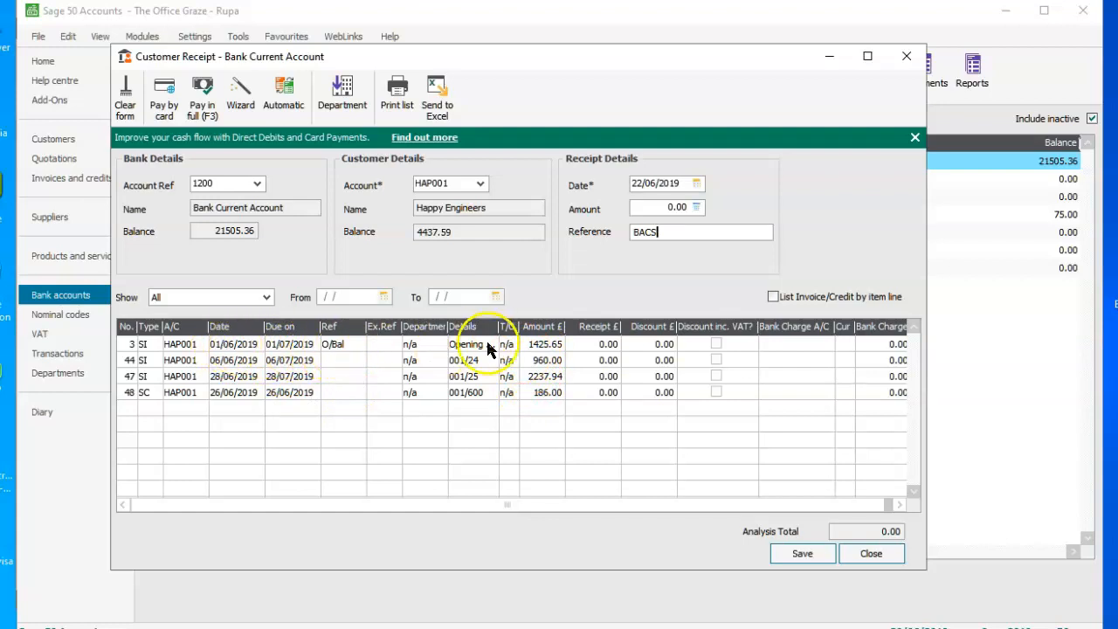
Step: Allocate full payment of 1425.65 to the Happy Engineers opening balance, and save and close the receipt
left_click(550, 345)
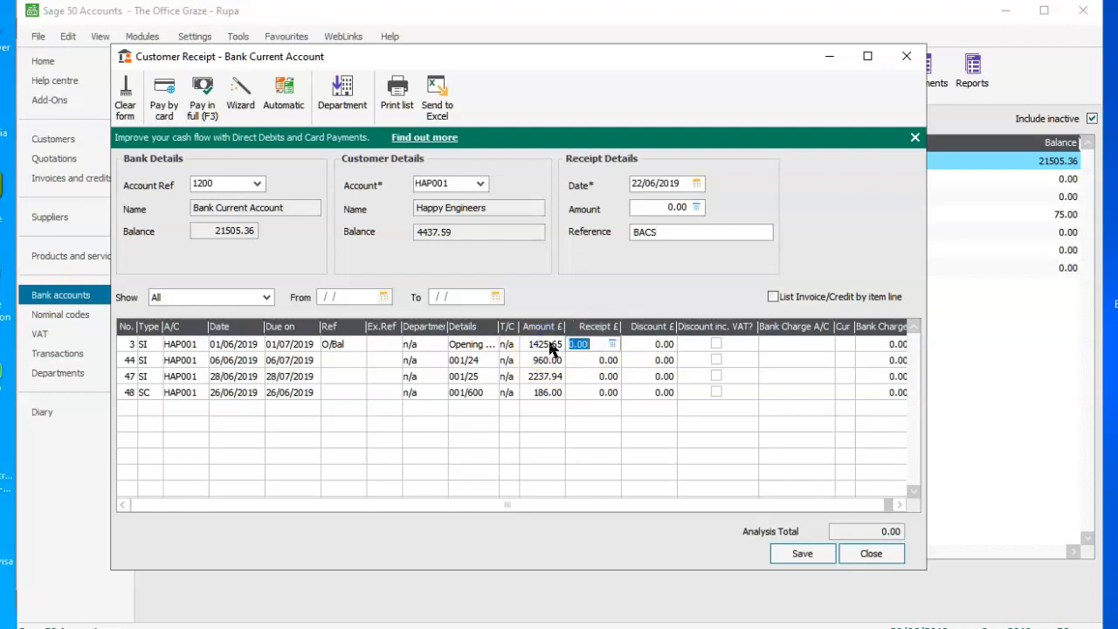
left_click(202, 111)
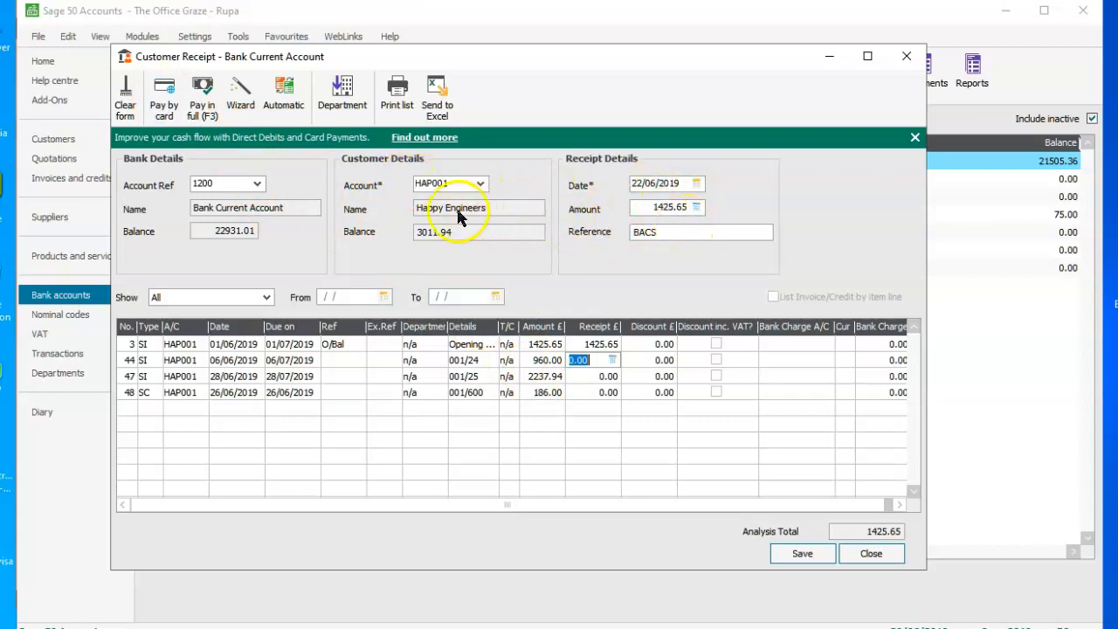
left_click(783, 559)
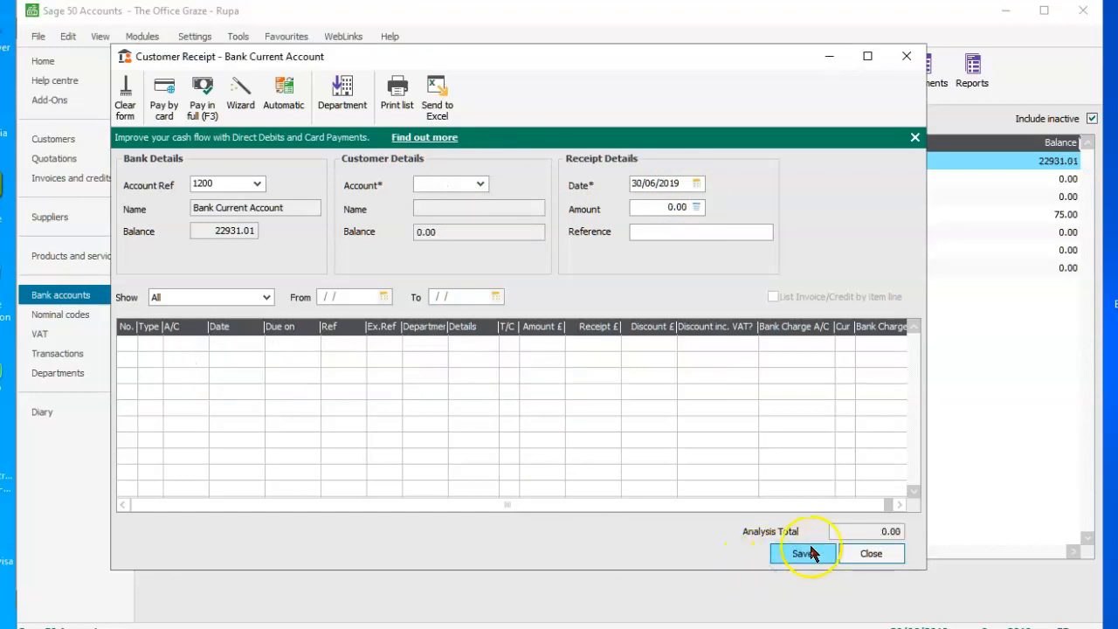
left_click(858, 552)
Step: Switch to the Word document and read the Giffall Recruitment remittance advice, including its date, amount and payment detail
key("alt+Tab")
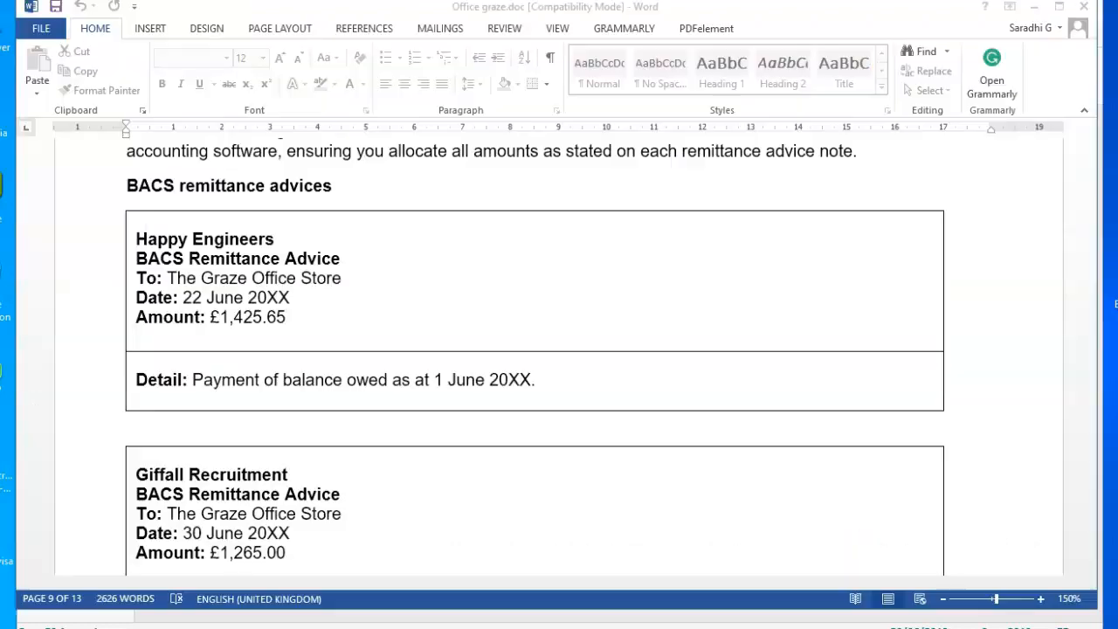
left_click(1090, 565)
left_click(1089, 568)
left_click(1089, 567)
left_click(1089, 568)
left_click(1090, 567)
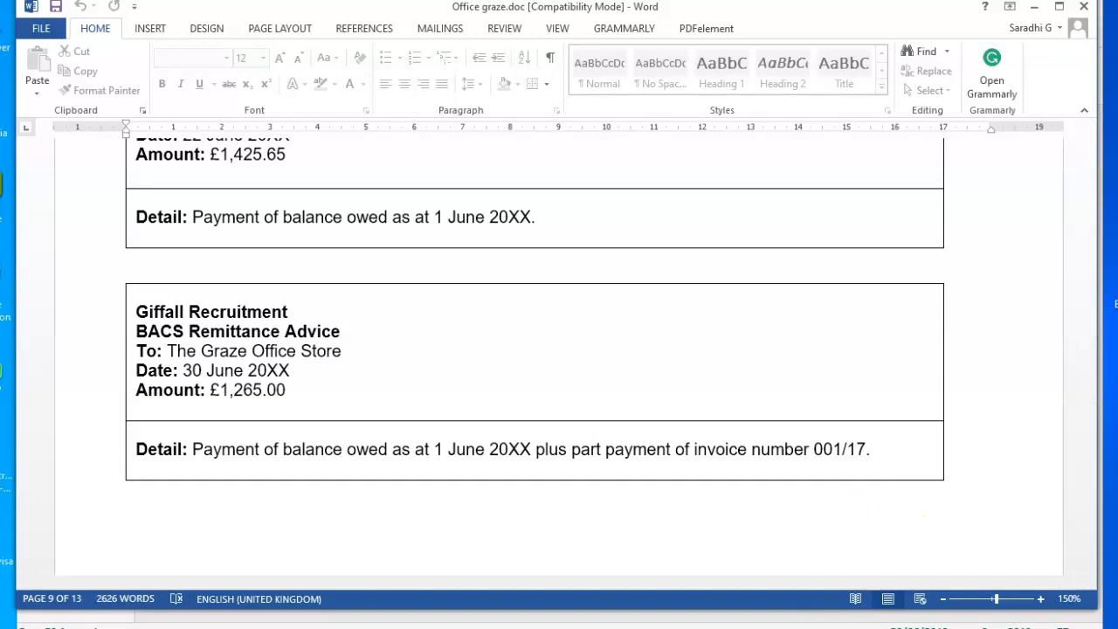
Step: Return to Sage 50 Accounts and start a customer receipt for Giffall Recruitment (GIF001)
key("alt+Tab")
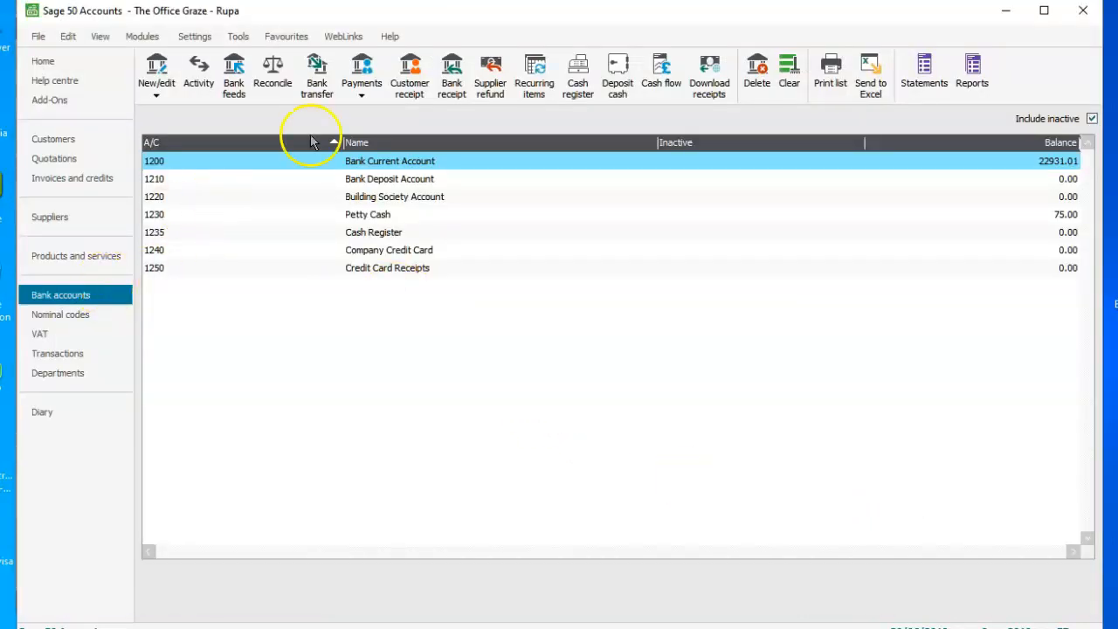
left_click(408, 92)
left_click(480, 186)
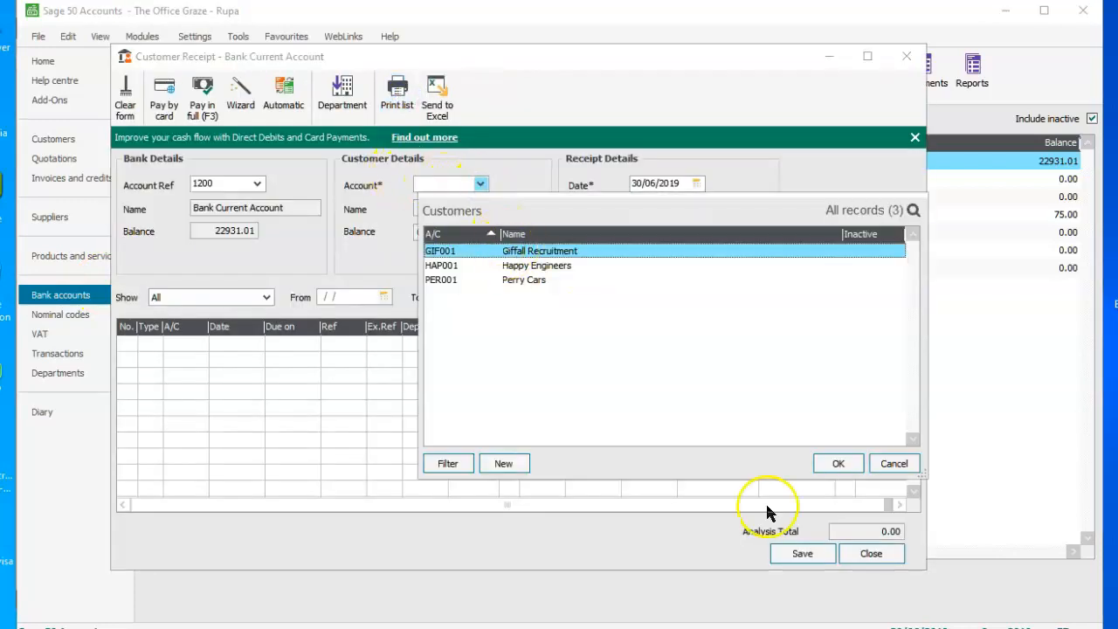
left_click(825, 464)
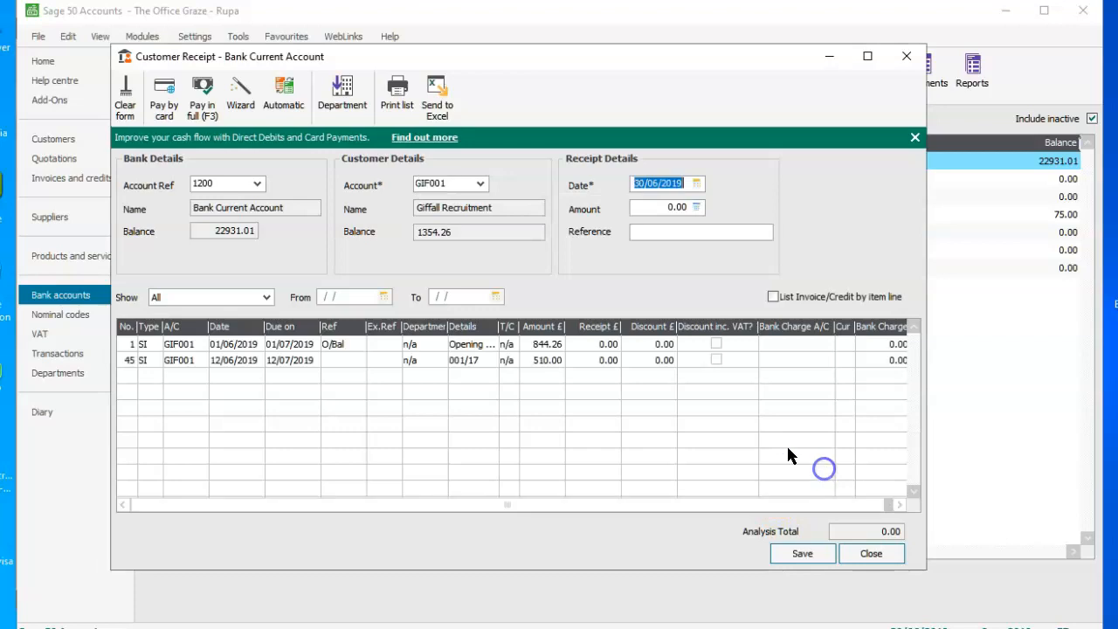
Step: Check the receipt date against the Giffall Recruitment remittance advice and set the receipt reference to BACS
left_click(696, 183)
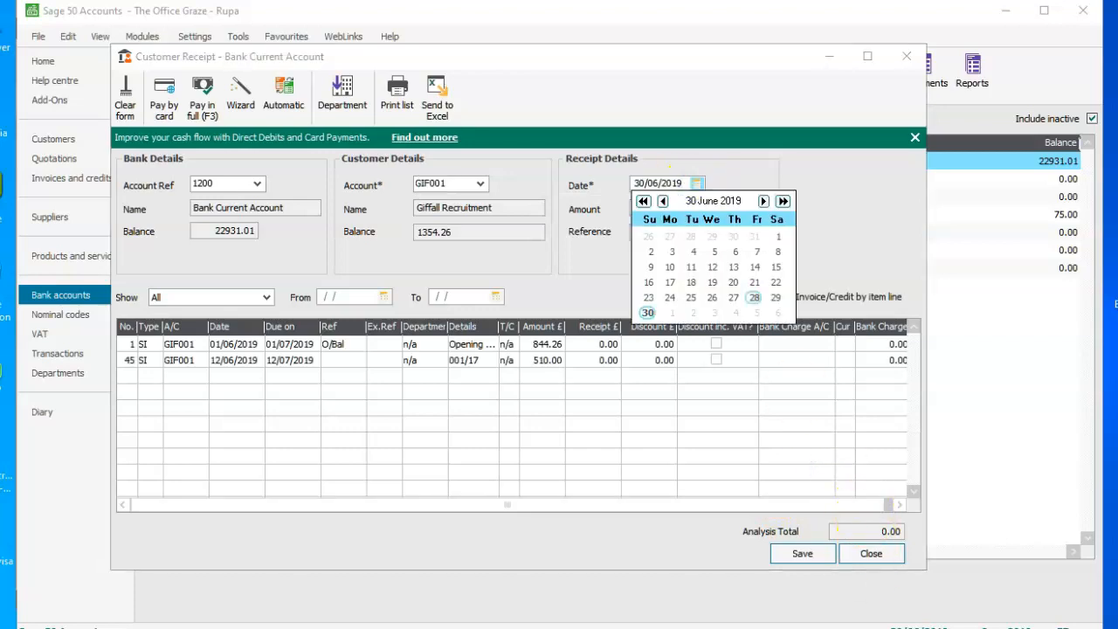
key("alt+Tab")
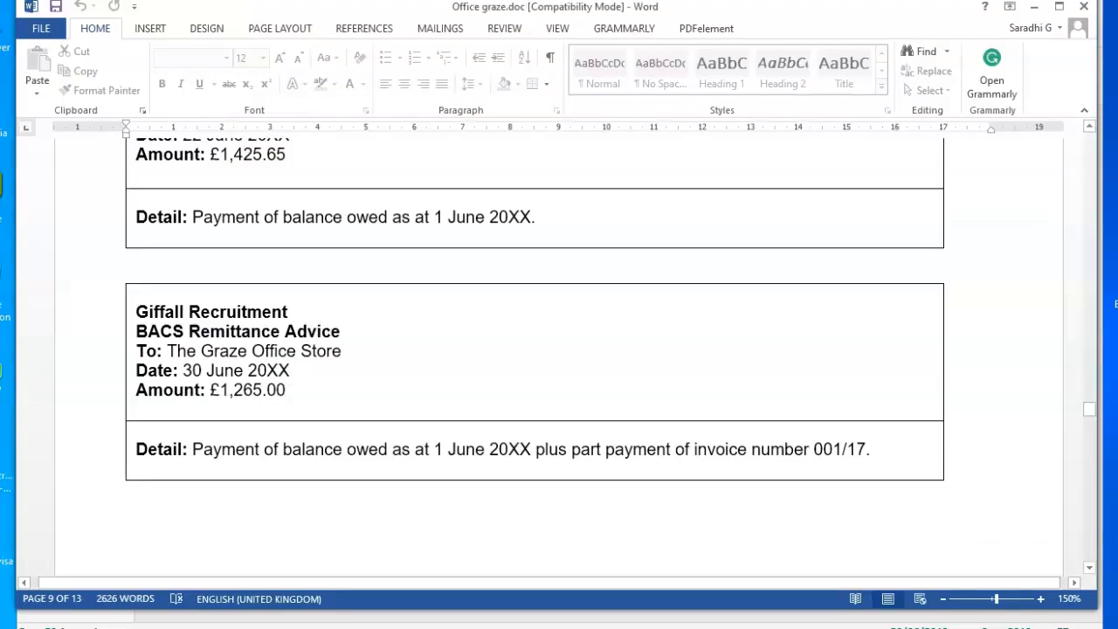
key("alt+Tab")
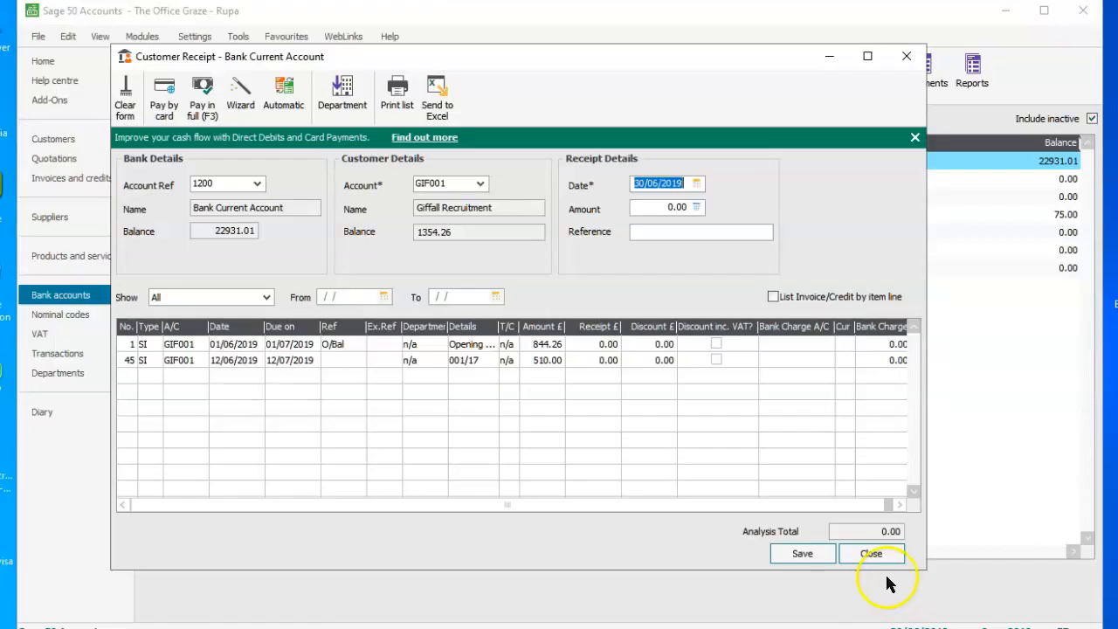
left_click(704, 234)
type("BACS")
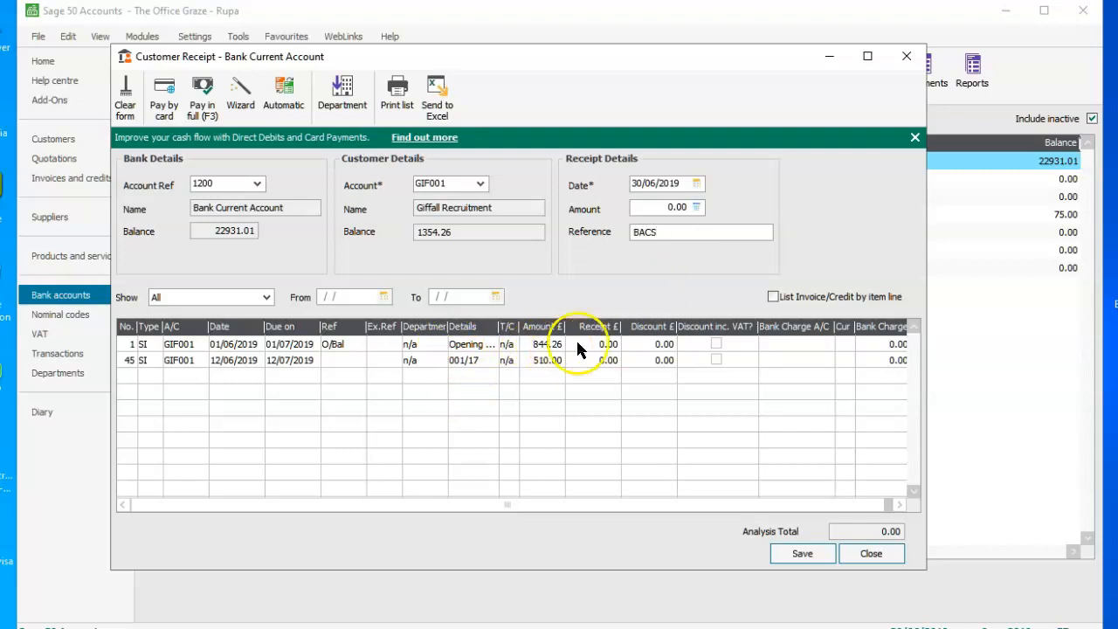
left_click(539, 346)
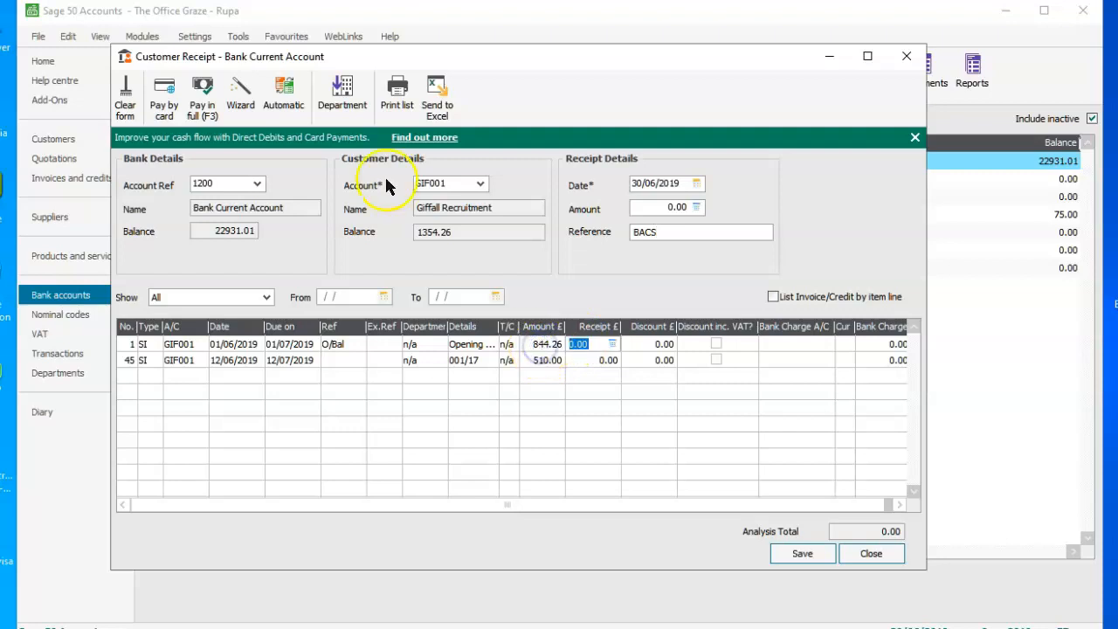
left_click(205, 110)
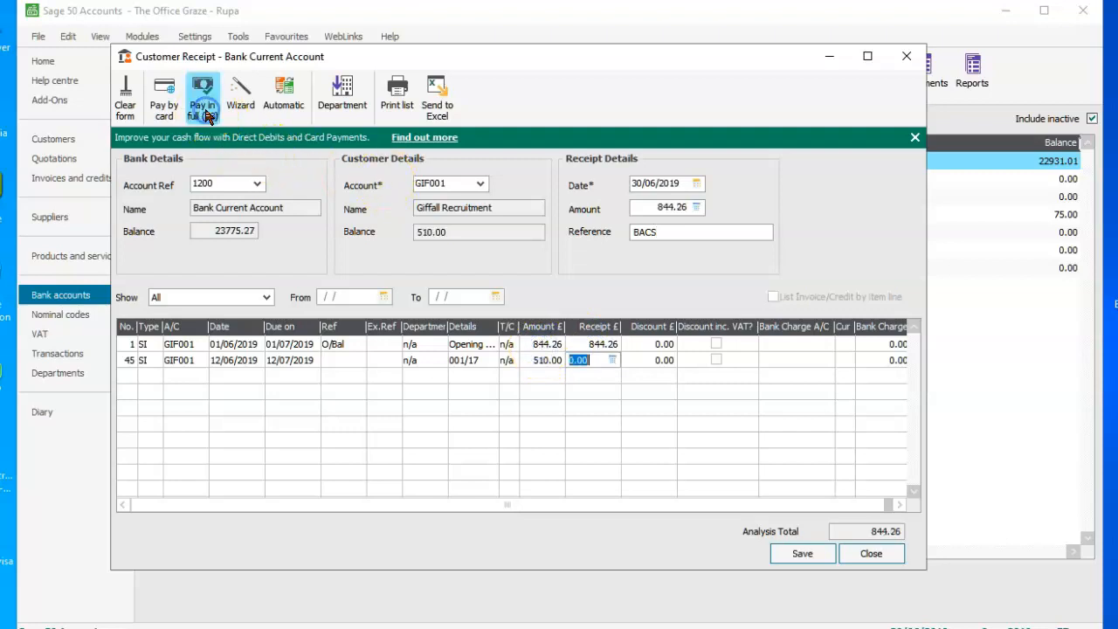
left_click(588, 345)
key("BackSpace")
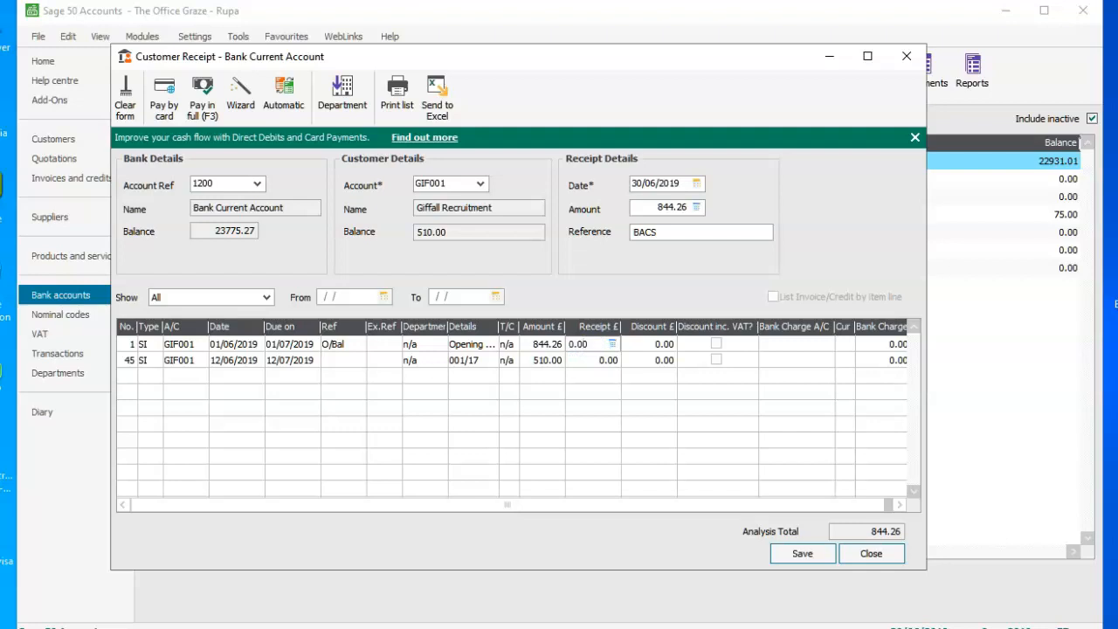
type("0.00")
key("Tab")
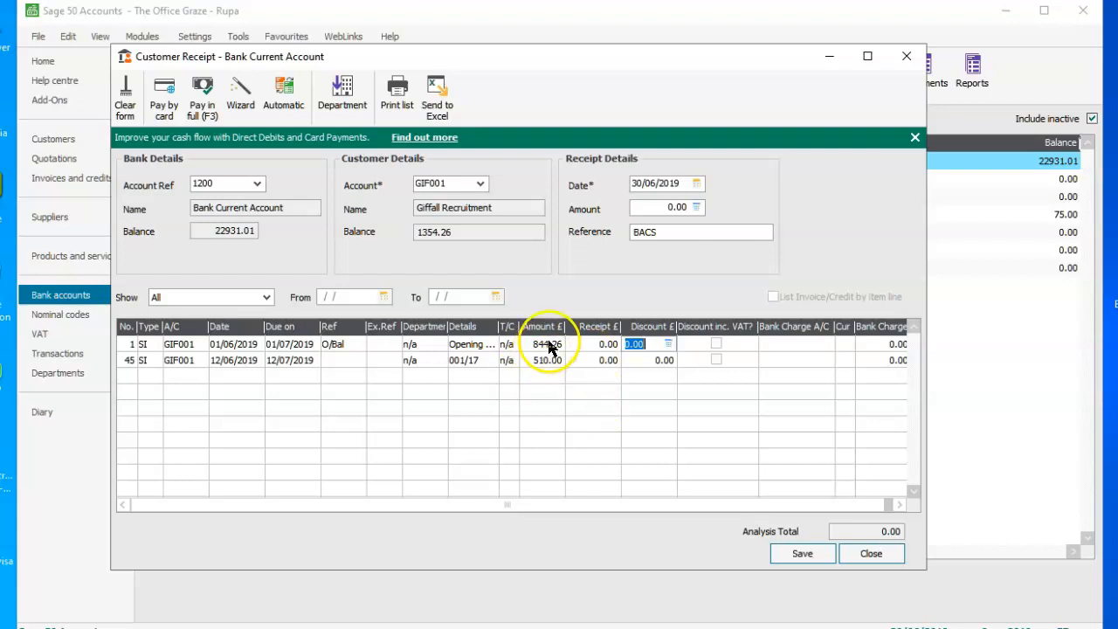
Step: Set the Giffall Recruitment receipt amount to 1265.00, pay the opening balance in full and automatically allocate the remainder to invoice 001/17
left_click(646, 209)
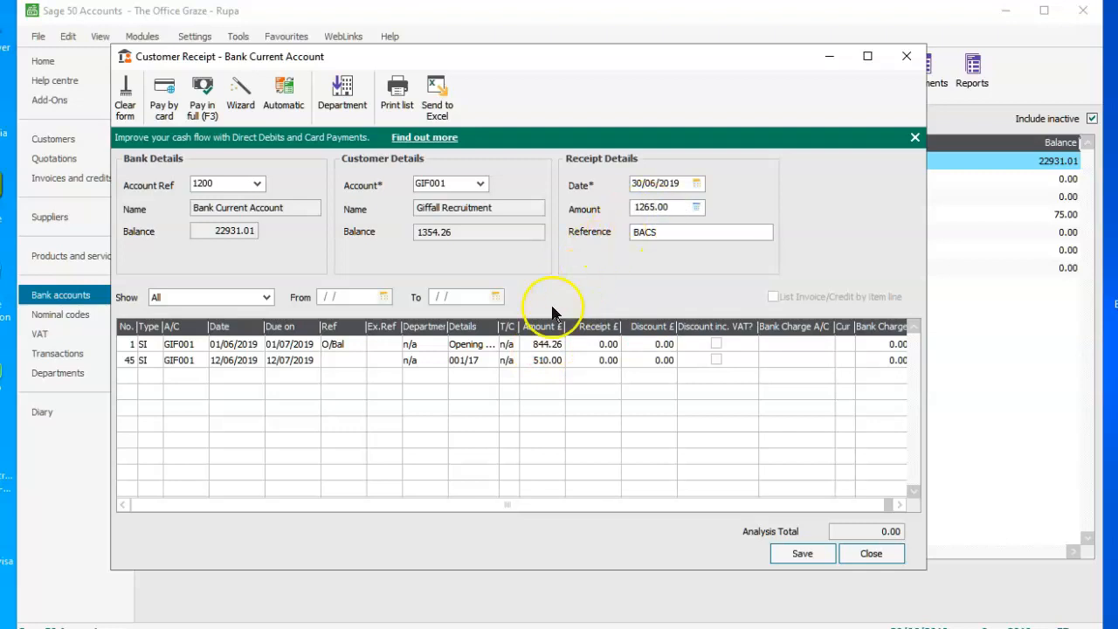
left_click(542, 346)
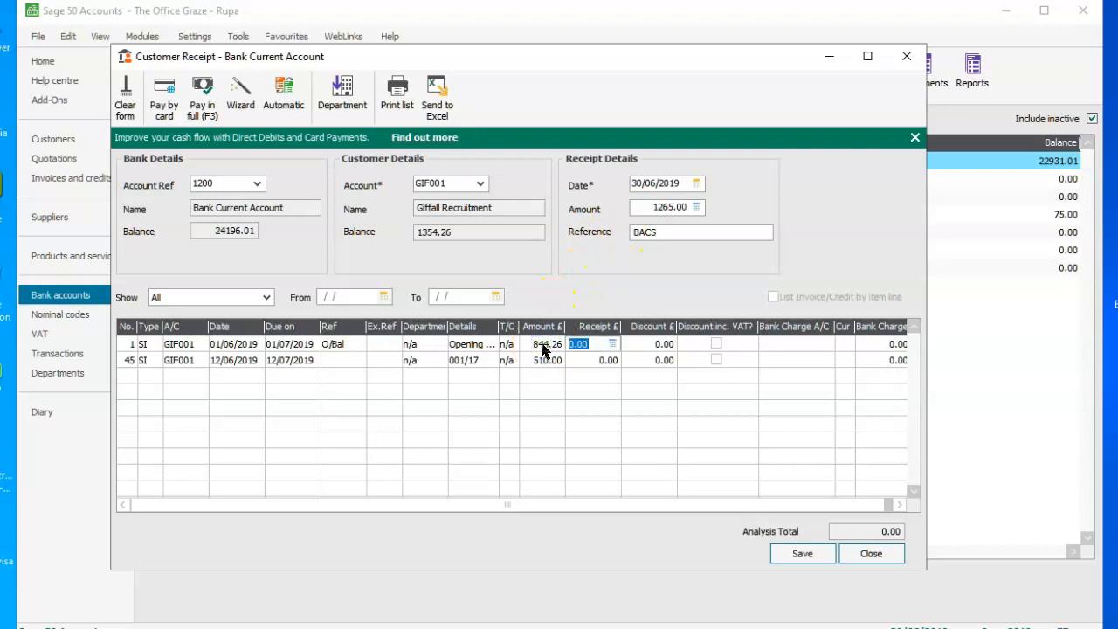
left_click(208, 115)
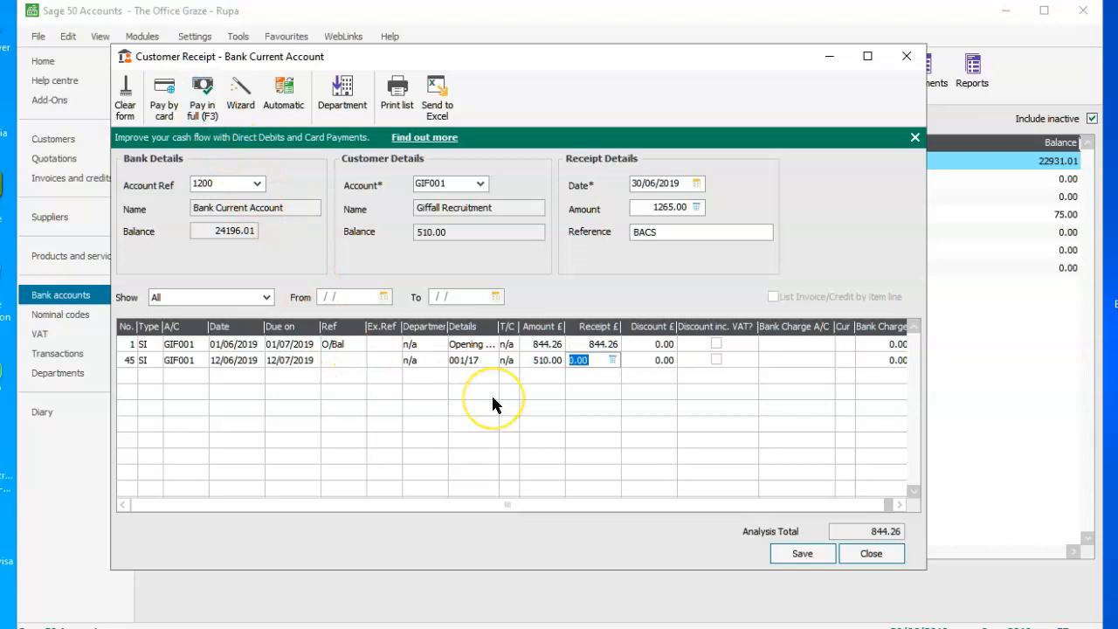
left_click(290, 103)
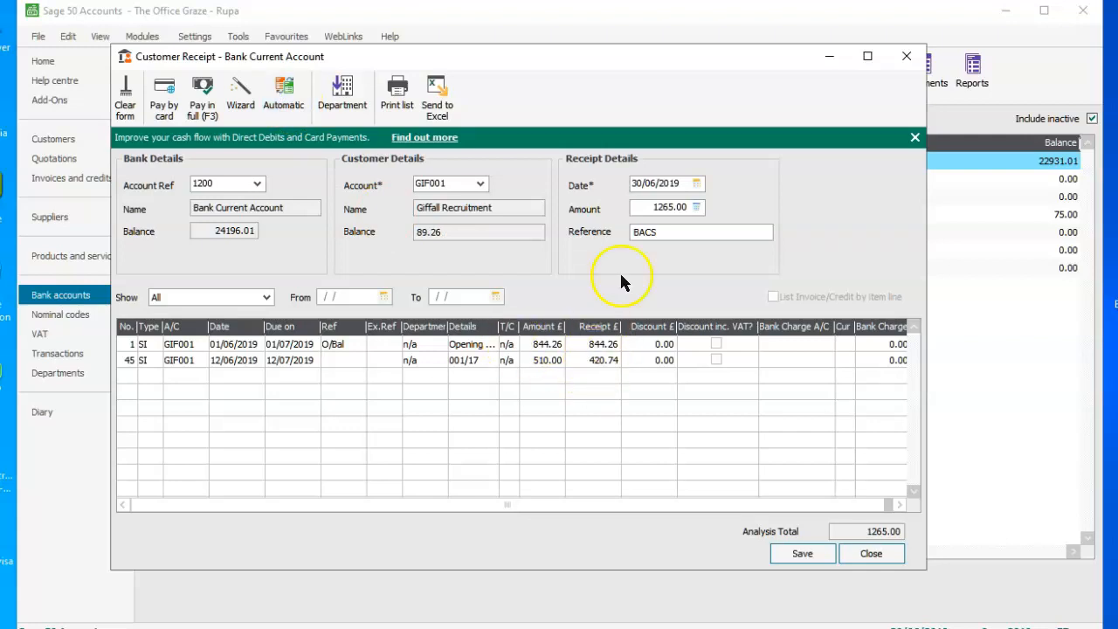
Step: Recheck the opening balance allocation, then save the Giffall Recruitment receipt and close the receipt window
left_click(546, 348)
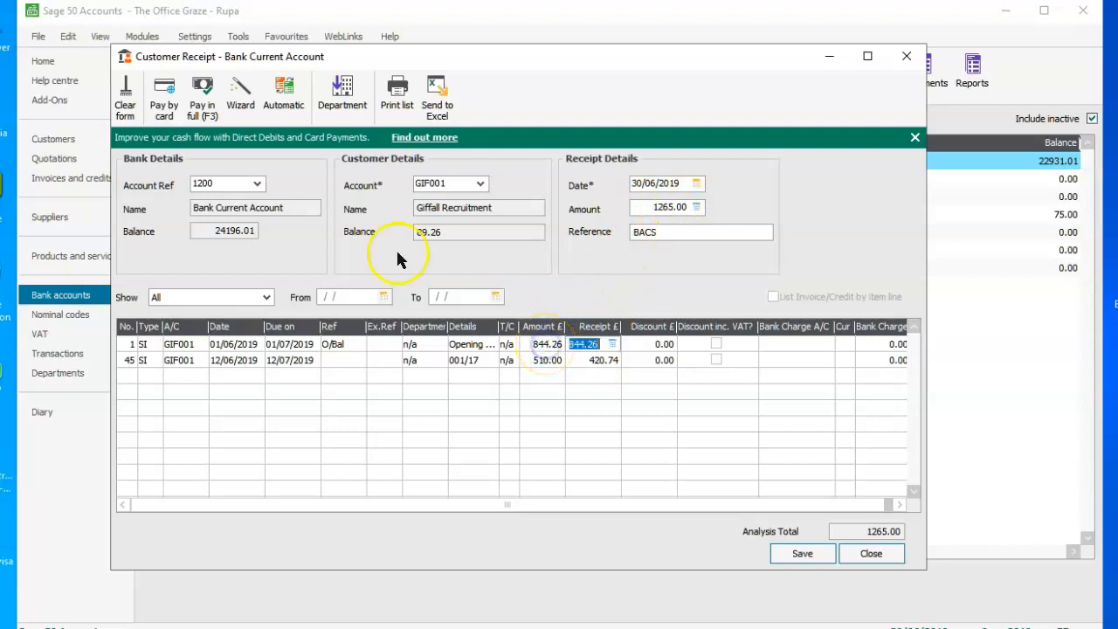
left_click(208, 117)
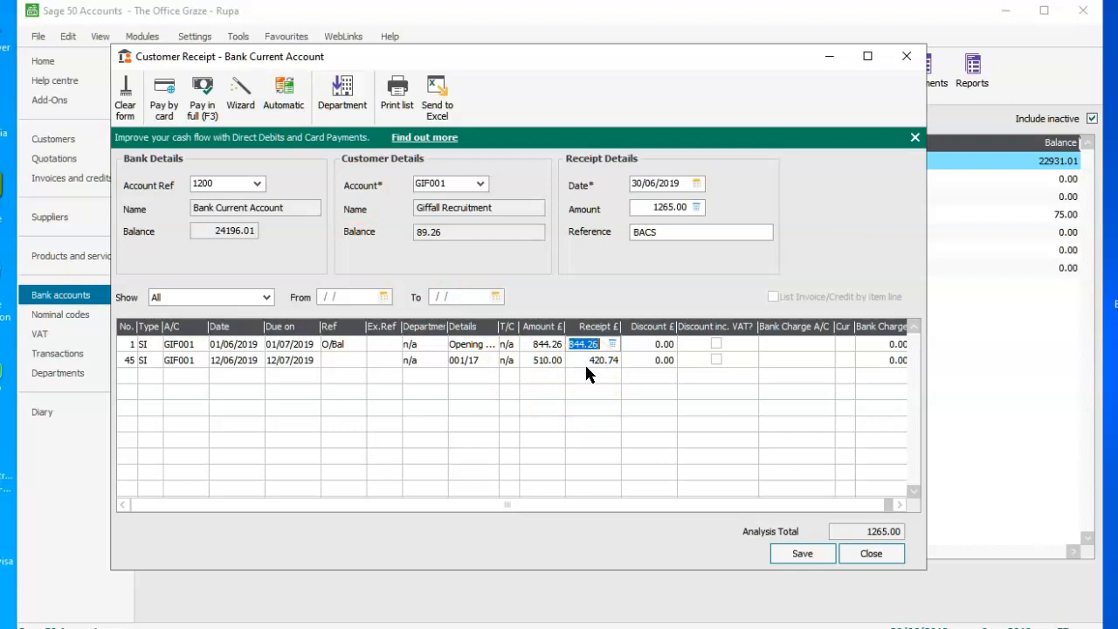
left_click(796, 555)
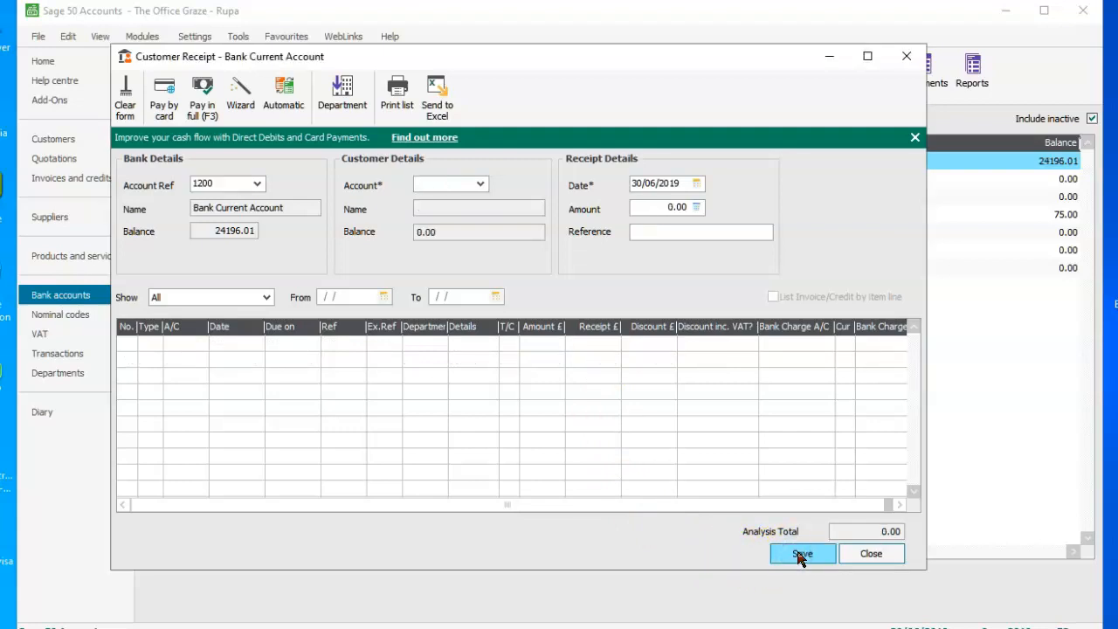
left_click(868, 556)
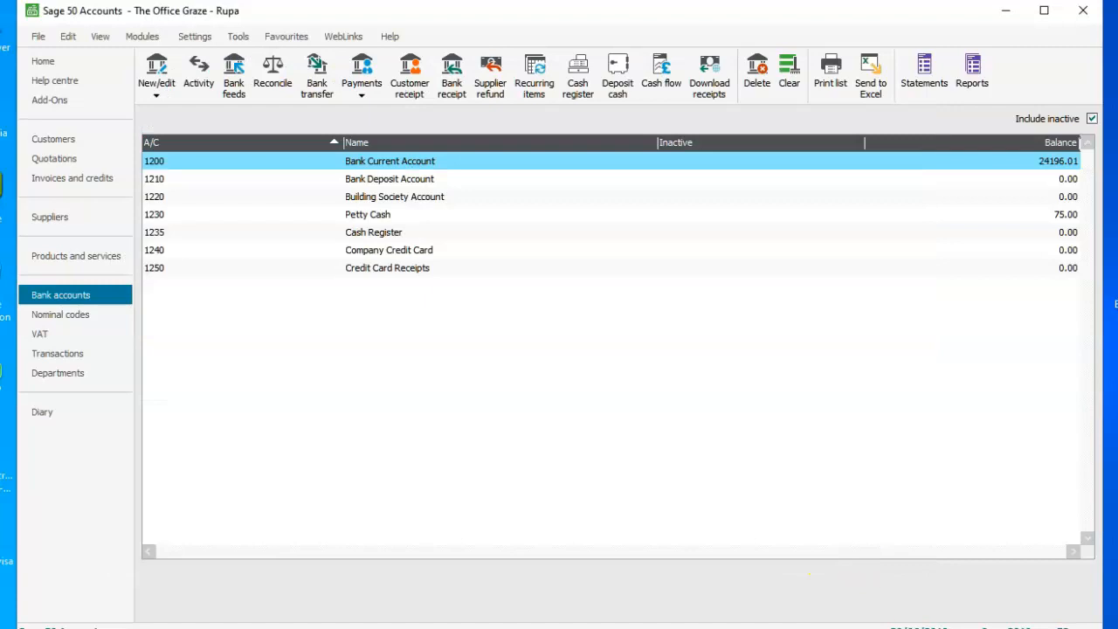
Step: Switch to the Word document and read the cheques paid listing with its dates, cheque numbers, suppliers, amounts and details
key("alt+Tab")
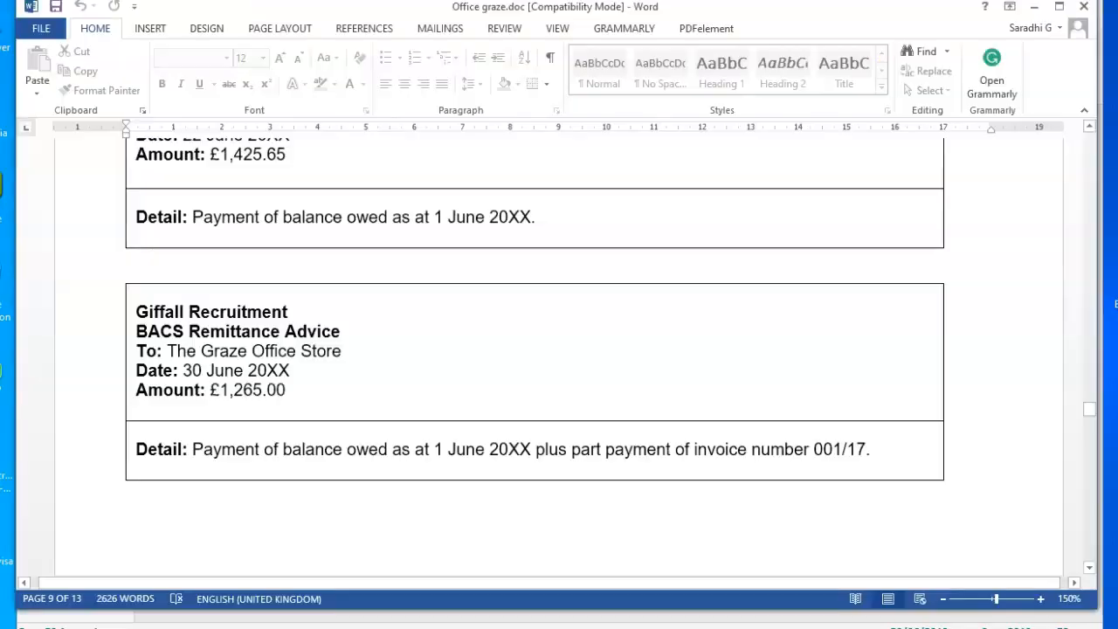
left_click(1088, 569)
left_click_drag(1088, 570, 1088, 569)
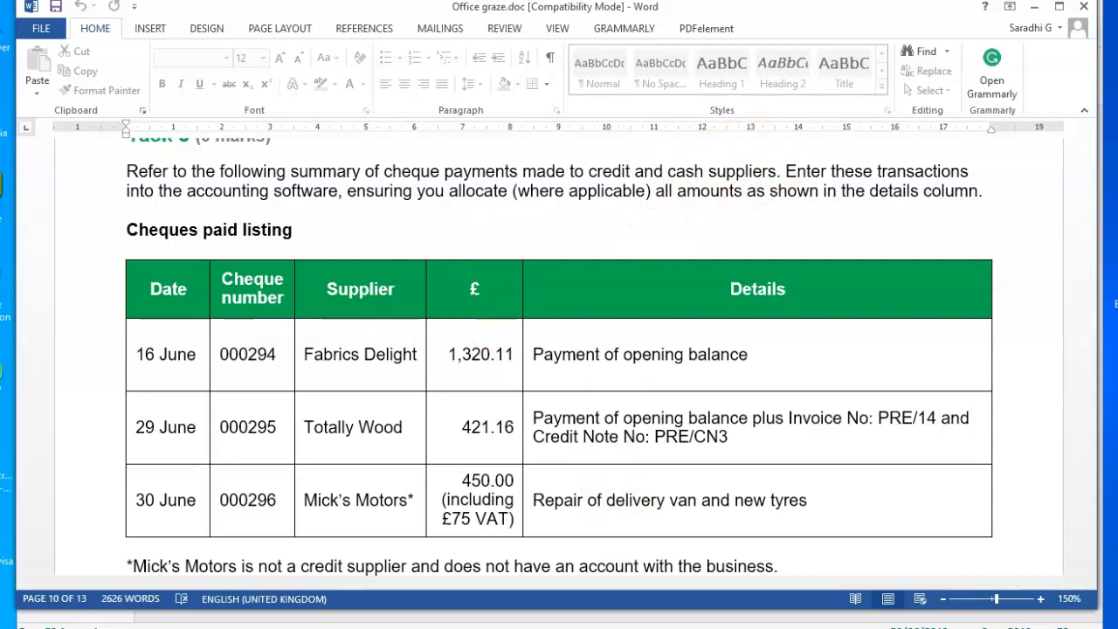
Step: Return to Sage 50 Accounts and open a new supplier payment from the Bank Current Account, moving its window fully into view
key("alt+Tab")
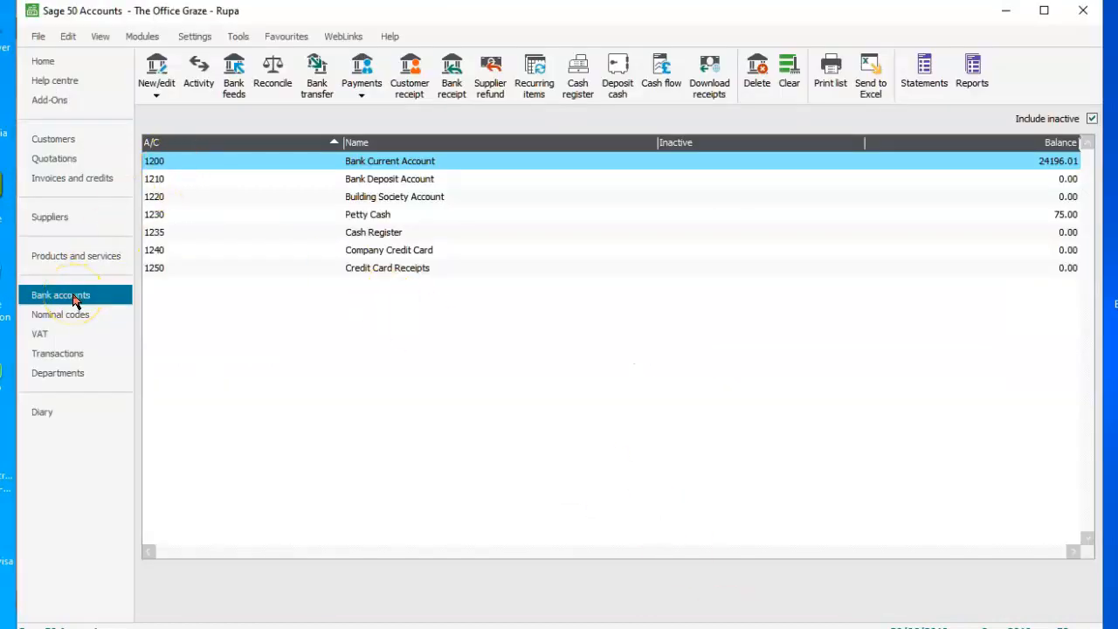
left_click(363, 98)
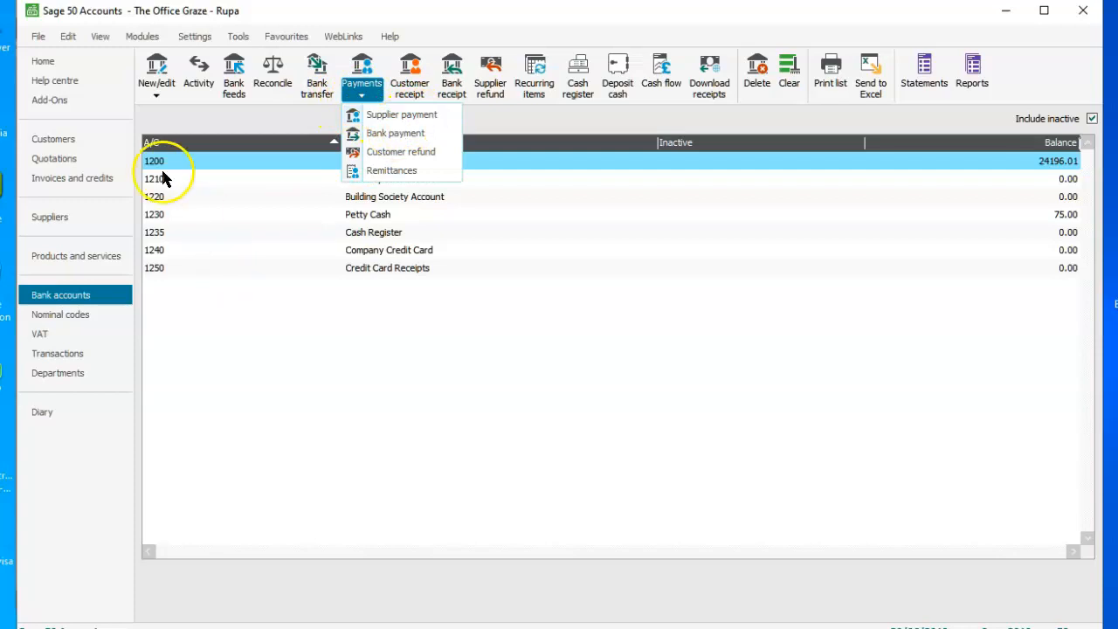
left_click(54, 218)
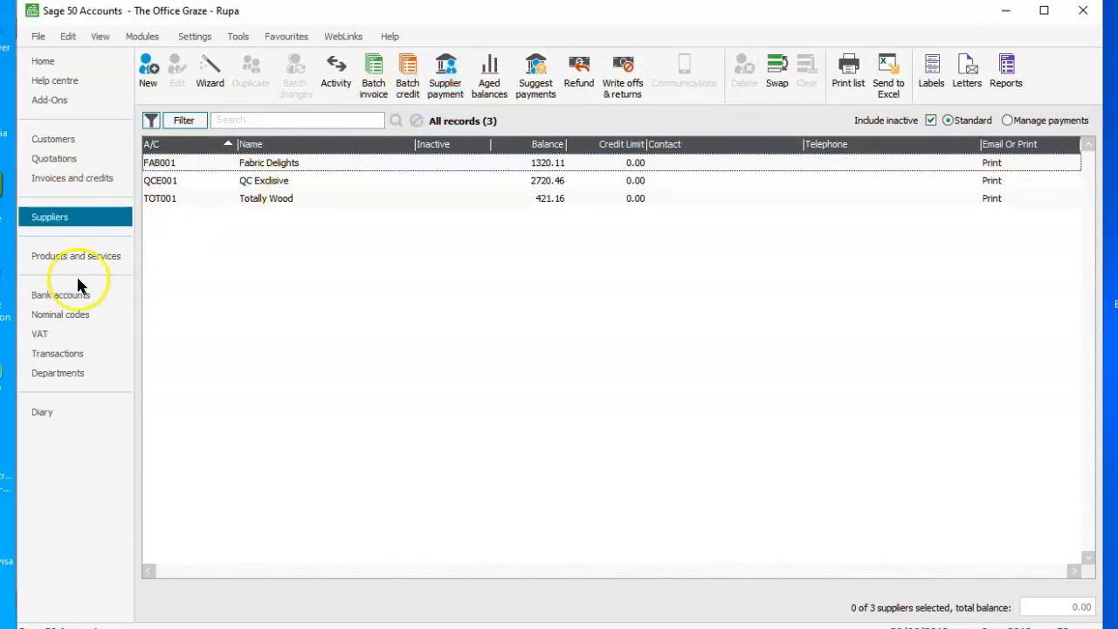
left_click(58, 301)
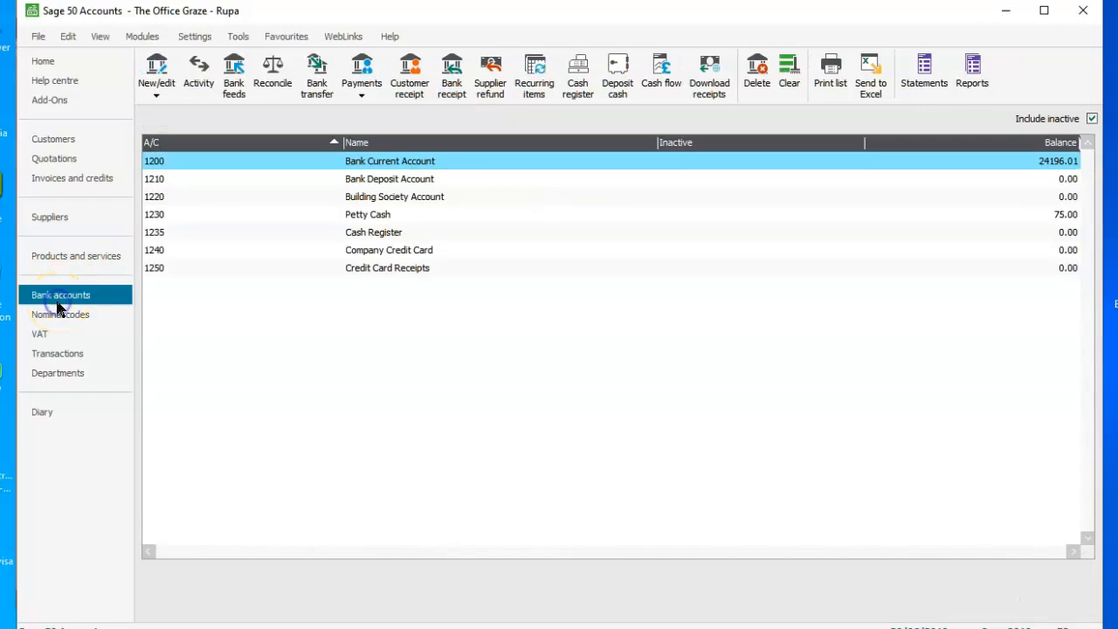
left_click(361, 96)
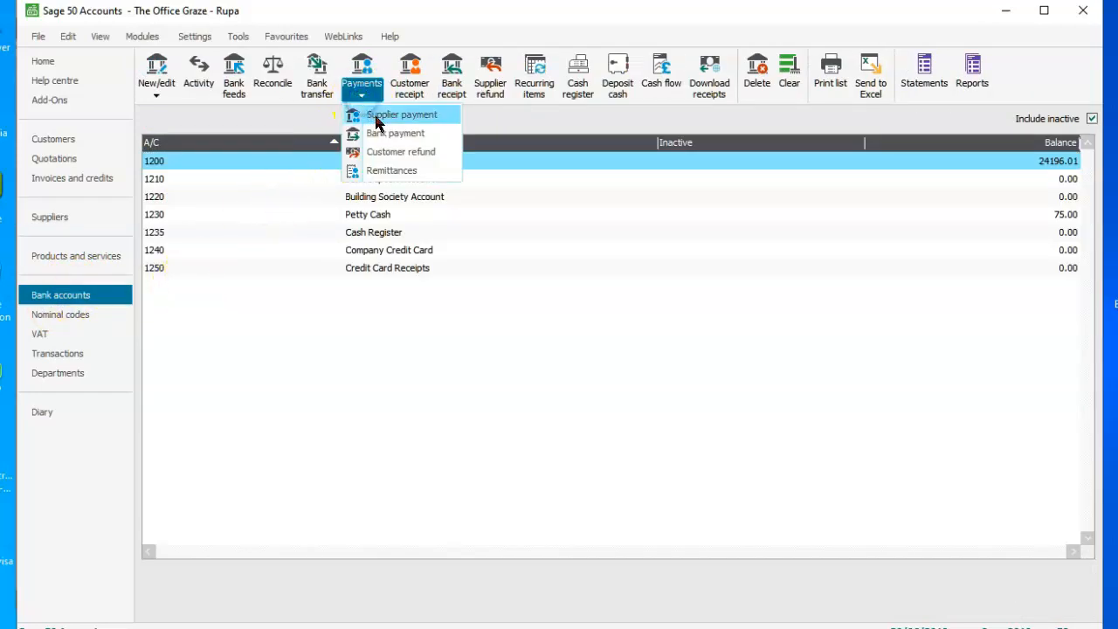
left_click(379, 123)
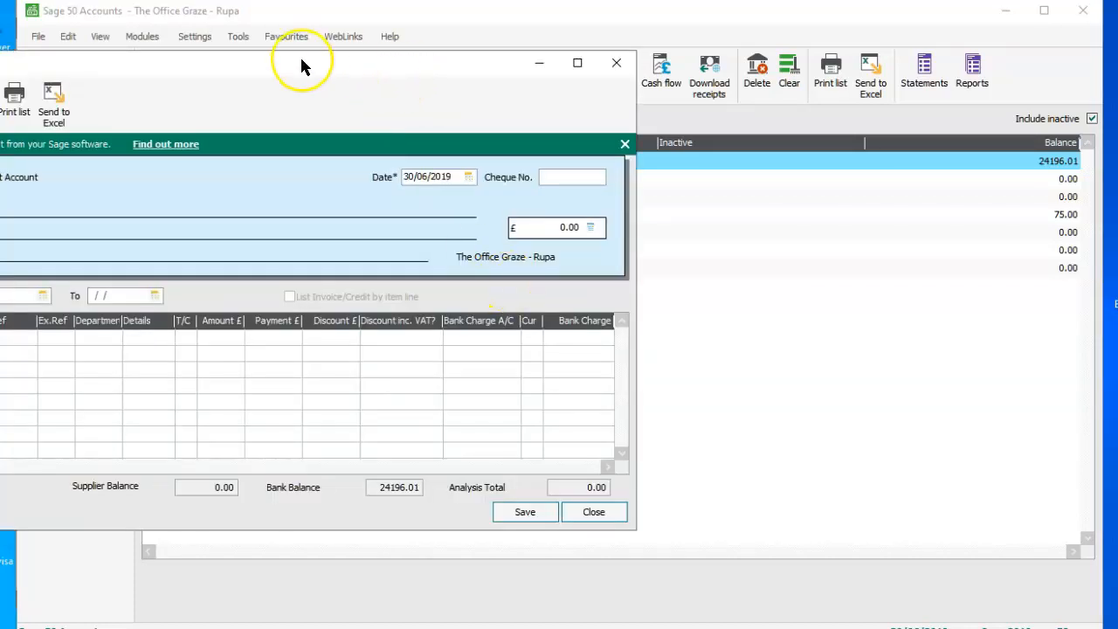
left_click_drag(301, 63, 649, 42)
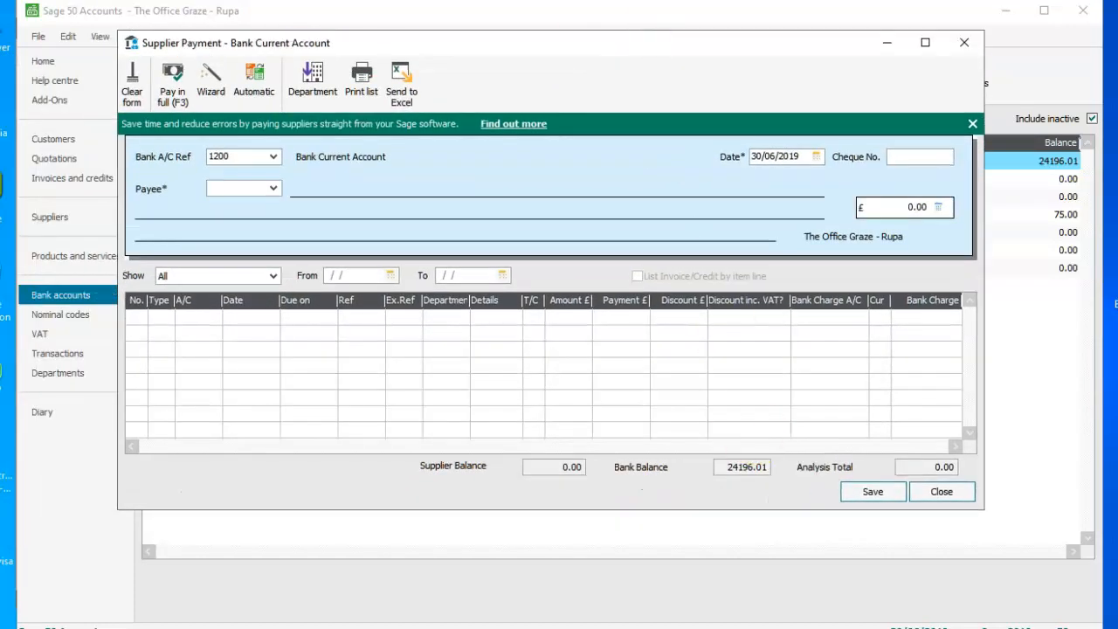
Step: Check the first cheque in the Word listing and select Fabric Delights (FAB001) as the payee in Sage 50 Accounts
left_click(707, 626)
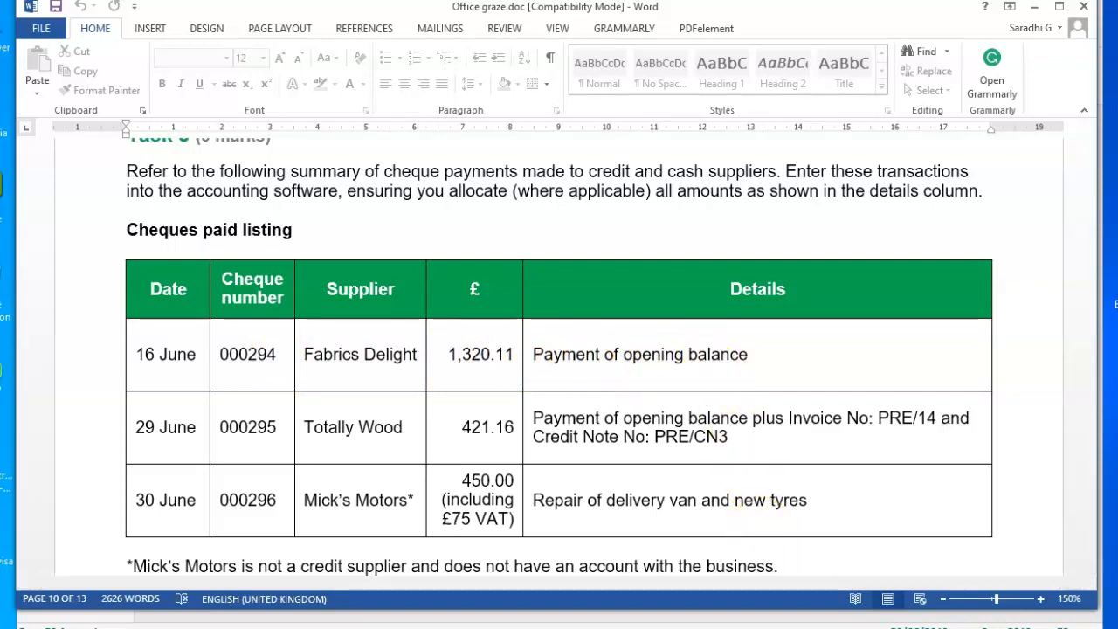
key("alt+Tab")
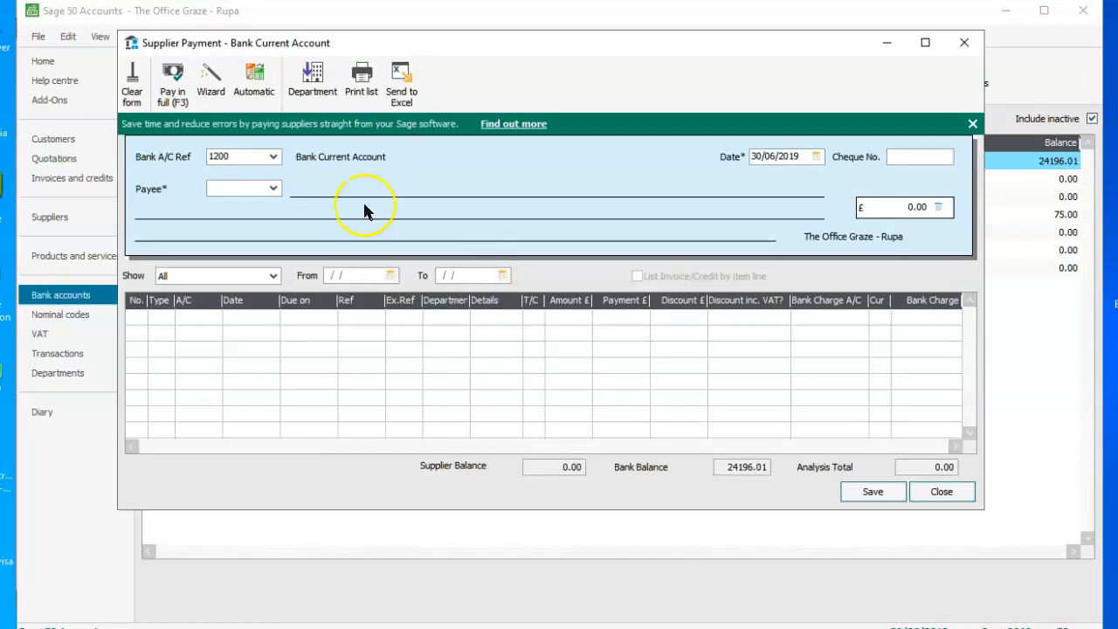
left_click(272, 190)
left_click(306, 255)
left_click(630, 468)
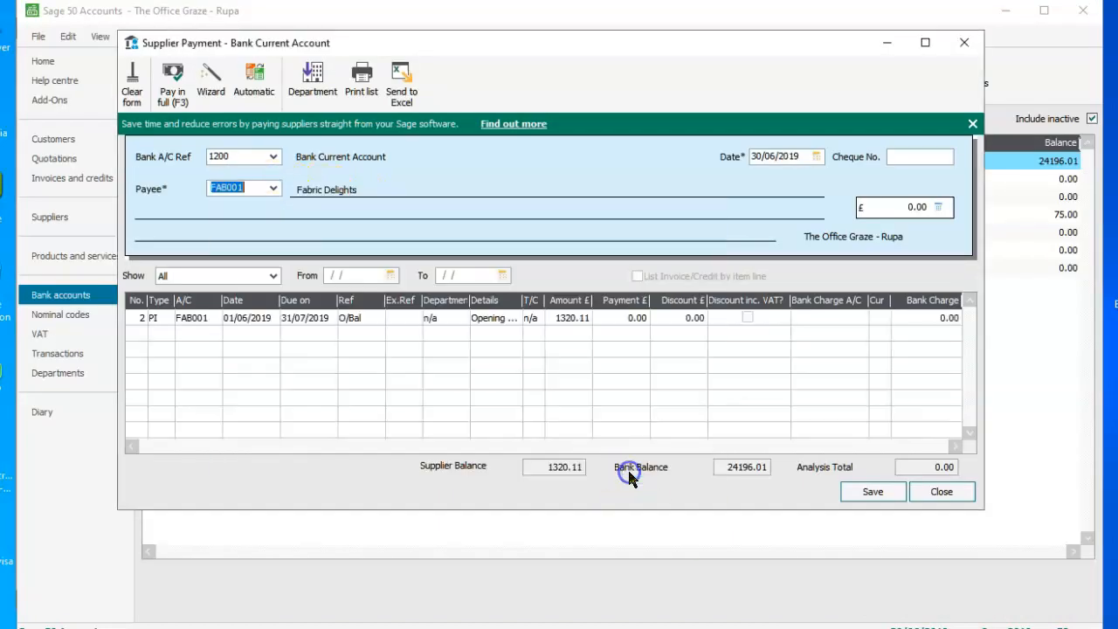
Step: Date the Fabric Delights payment 16/06/2019 and enter cheque number 000294
left_click(813, 157)
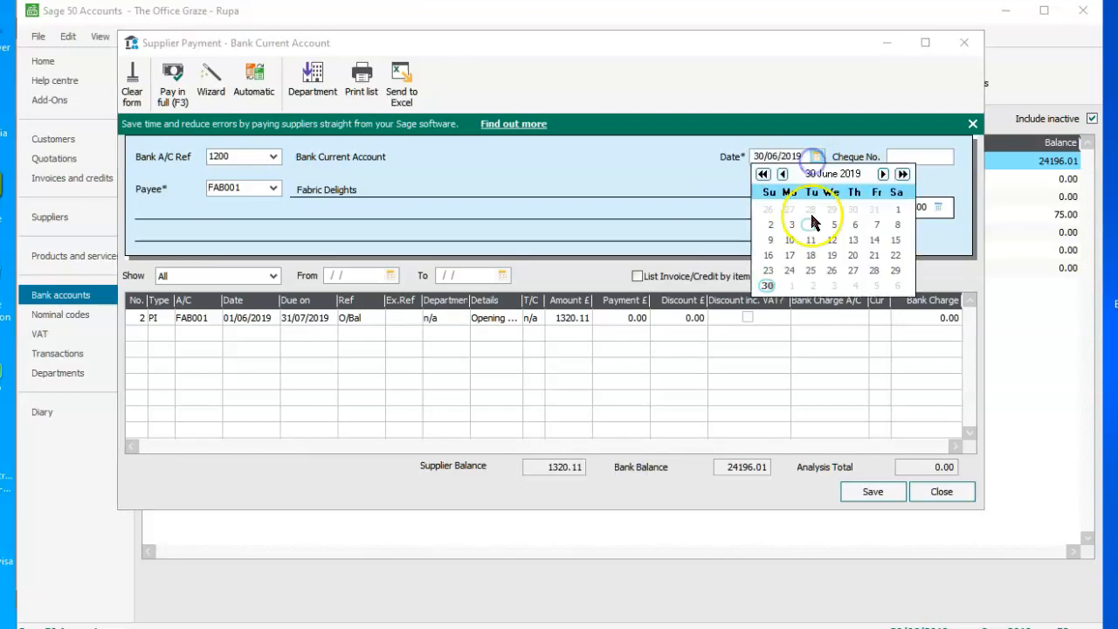
left_click(767, 255)
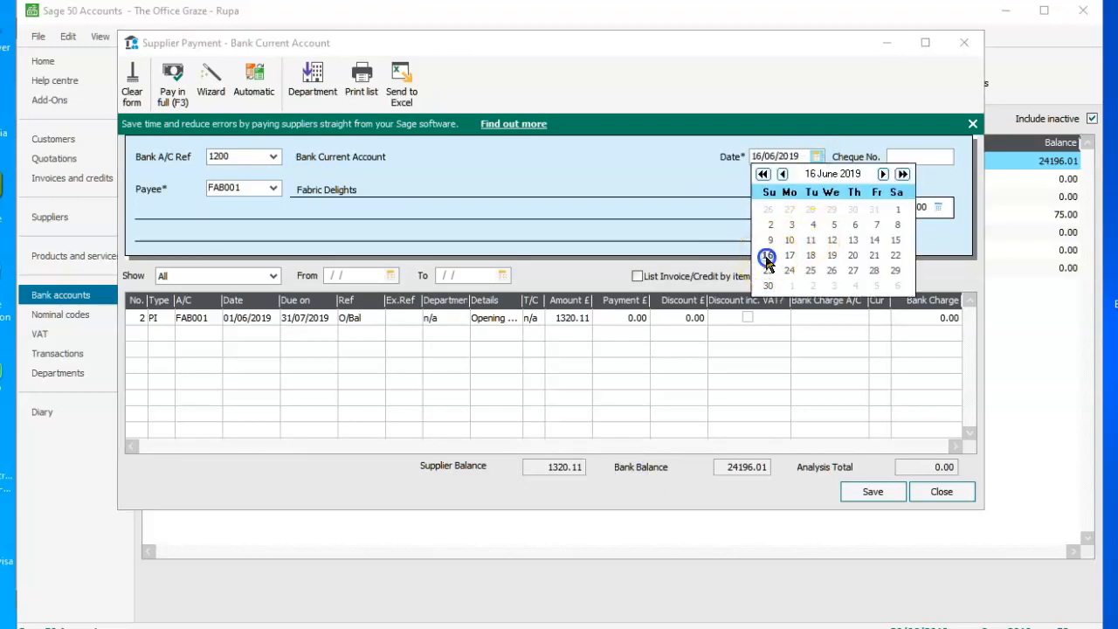
left_click(933, 159)
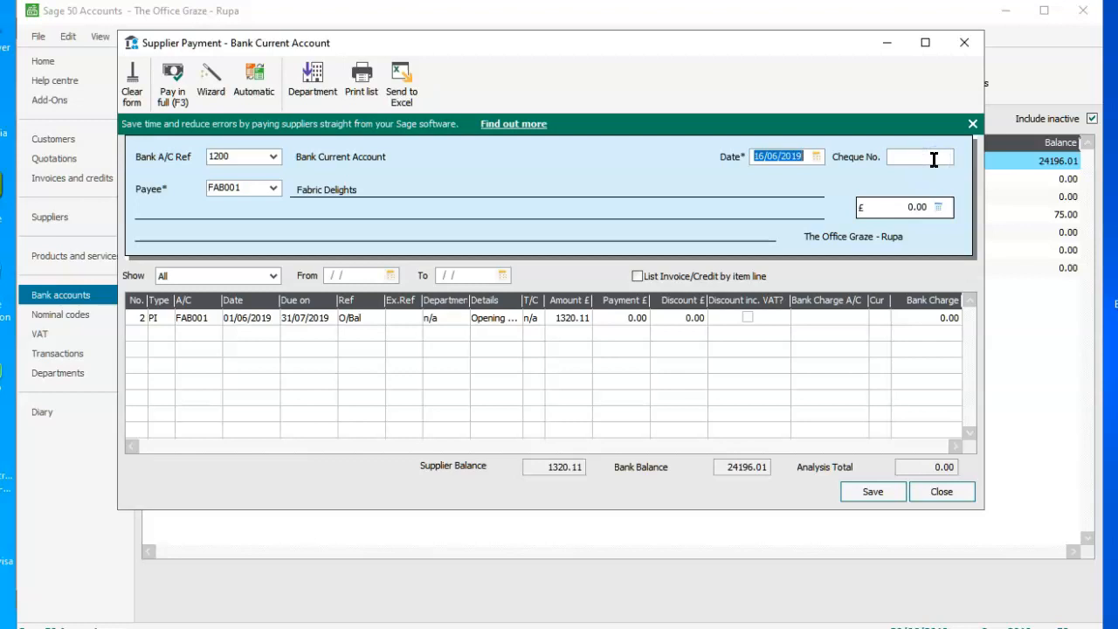
left_click(934, 159)
type("000294")
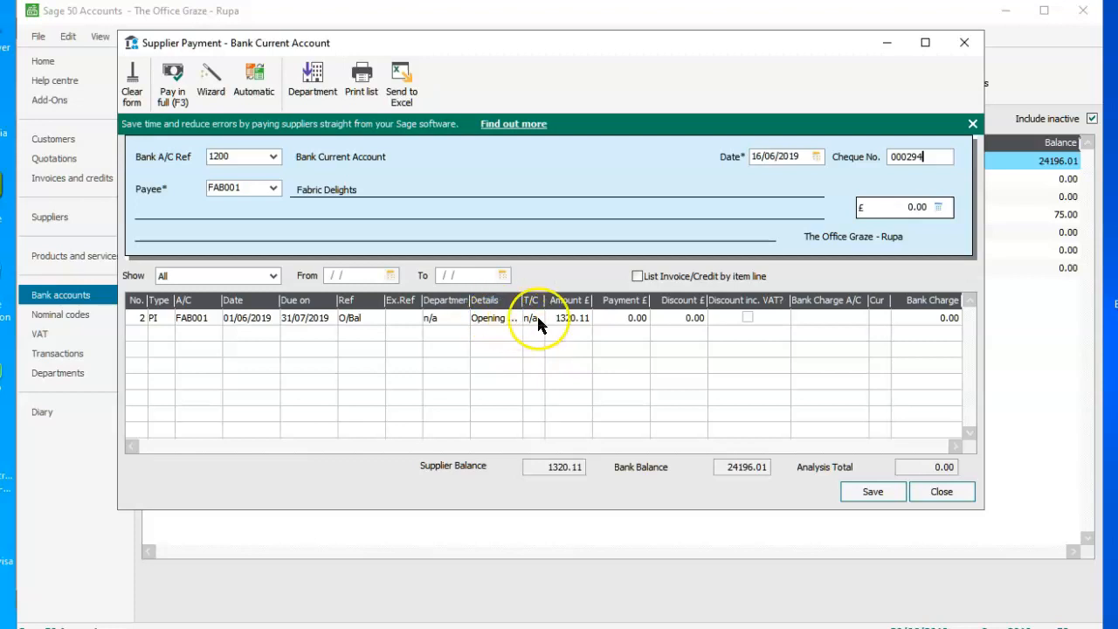
Step: Pay the Fabric Delights opening balance of 1320.11 in full and save the payment
left_click(565, 316)
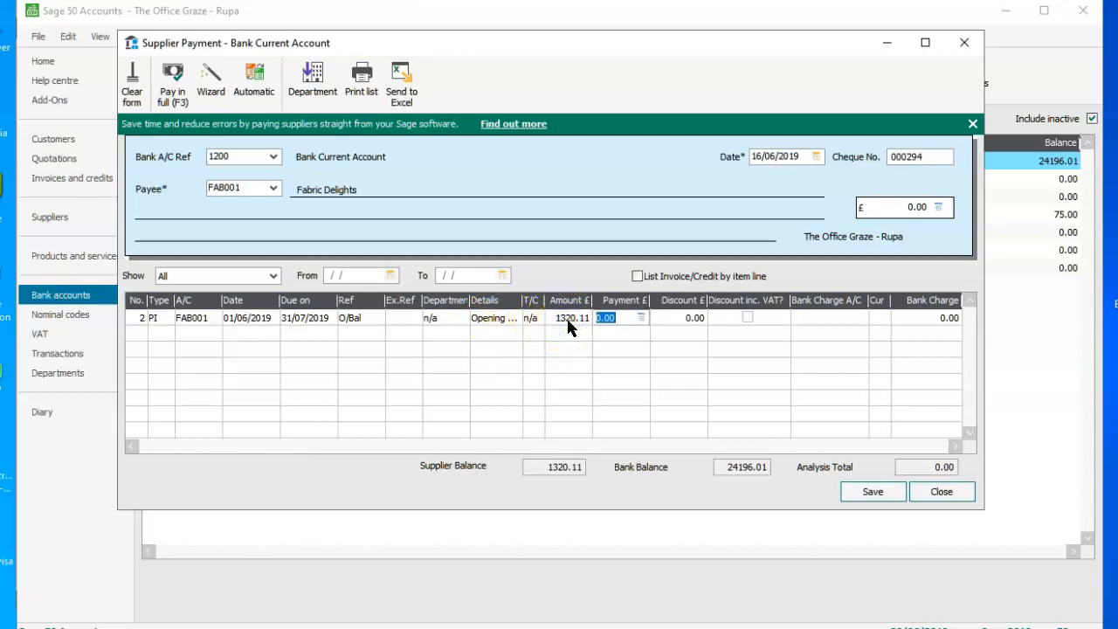
left_click(169, 100)
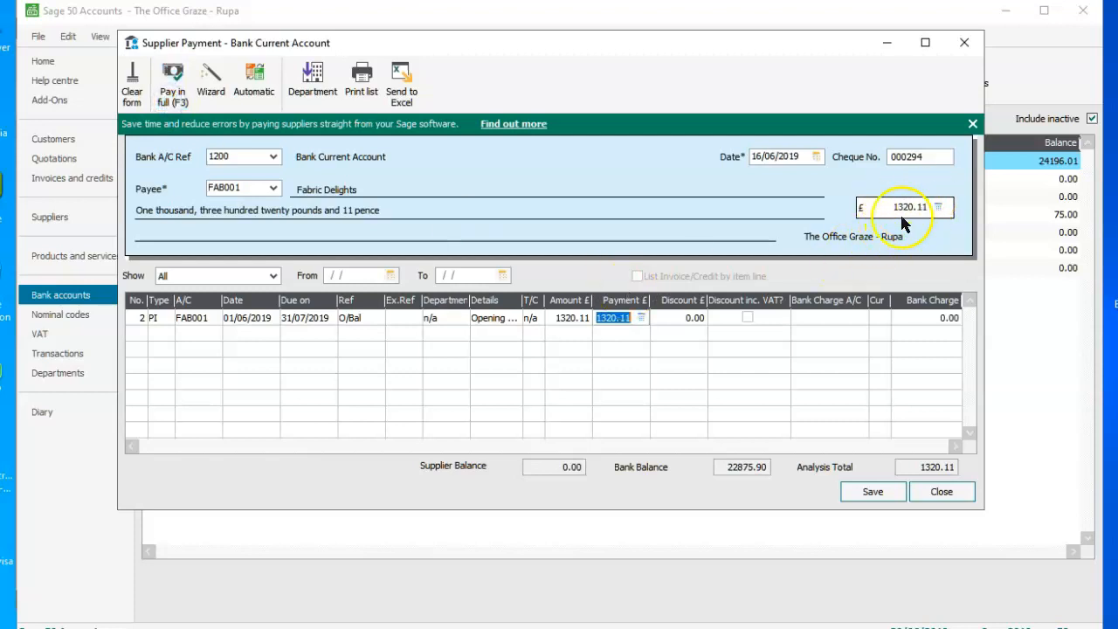
left_click(869, 492)
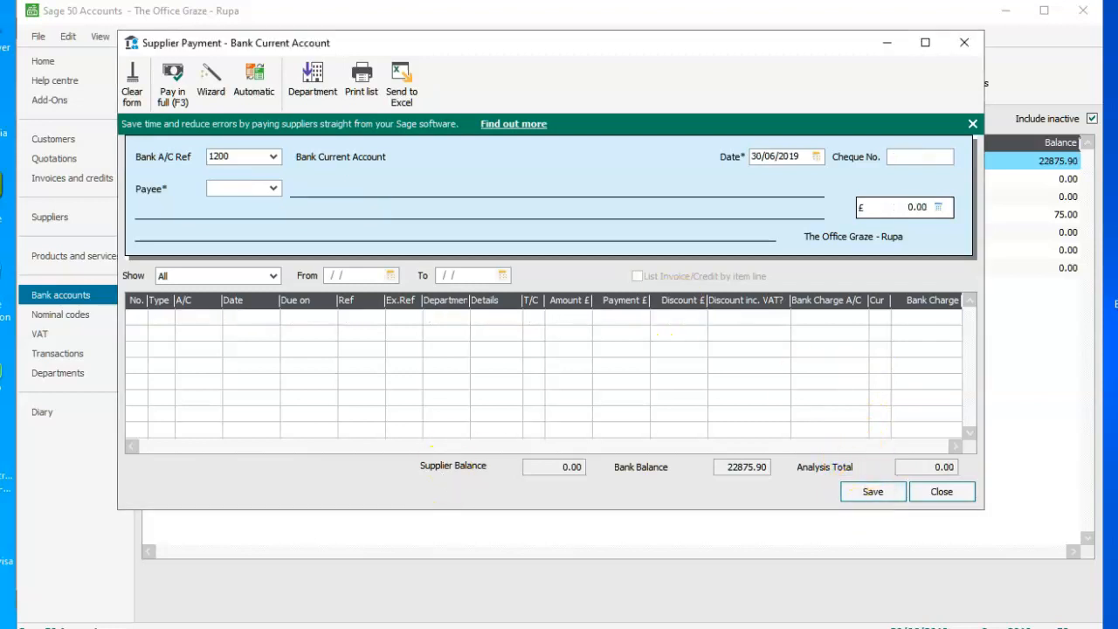
Step: Check the second cheque in the Word listing and start a supplier payment for Totally Wood (TOT001) dated 29 June 2019
key("alt+Tab")
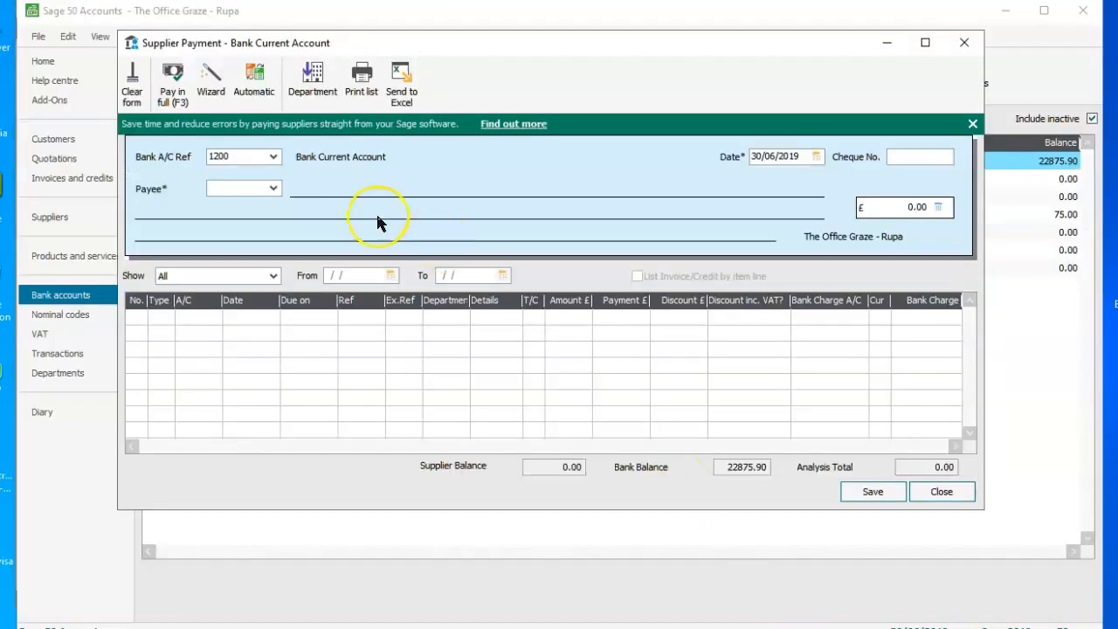
left_click(273, 188)
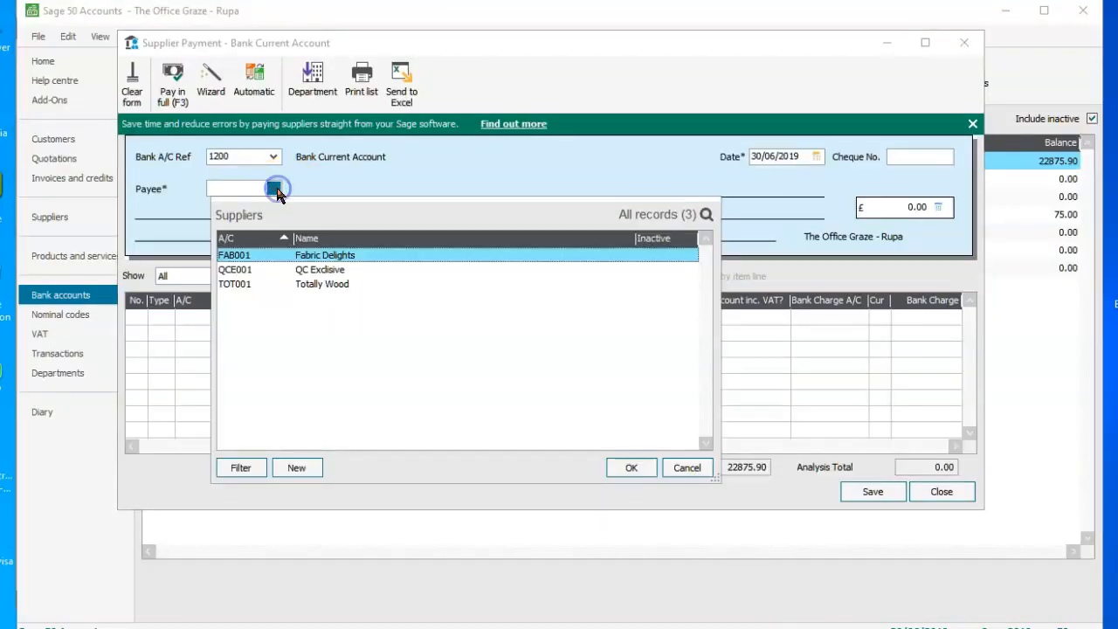
left_click(308, 285)
left_click(631, 472)
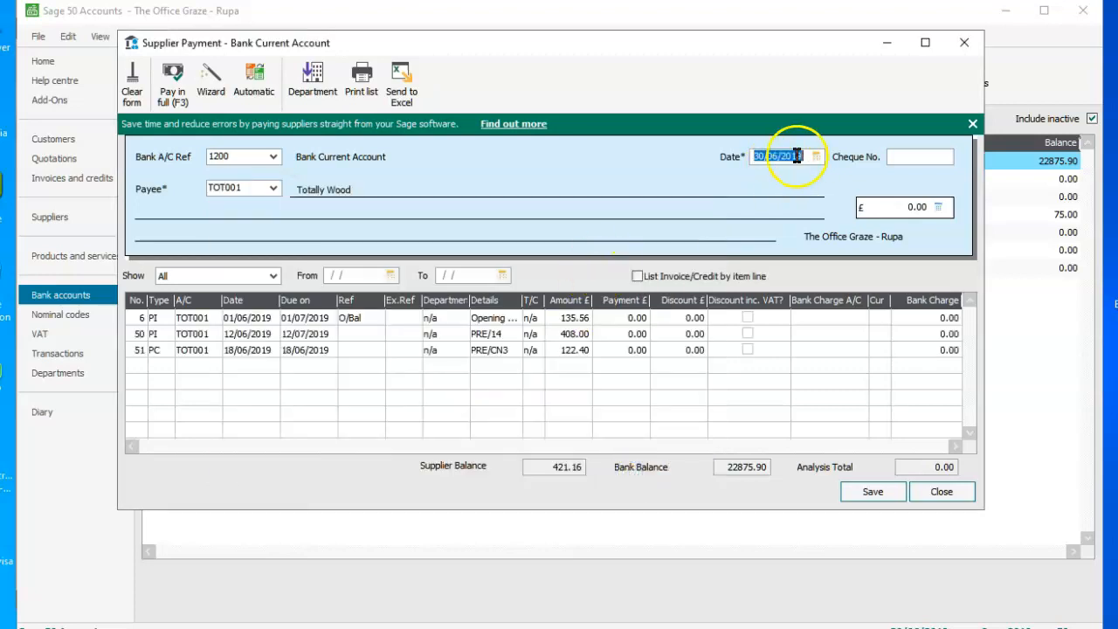
left_click(817, 156)
left_click(890, 271)
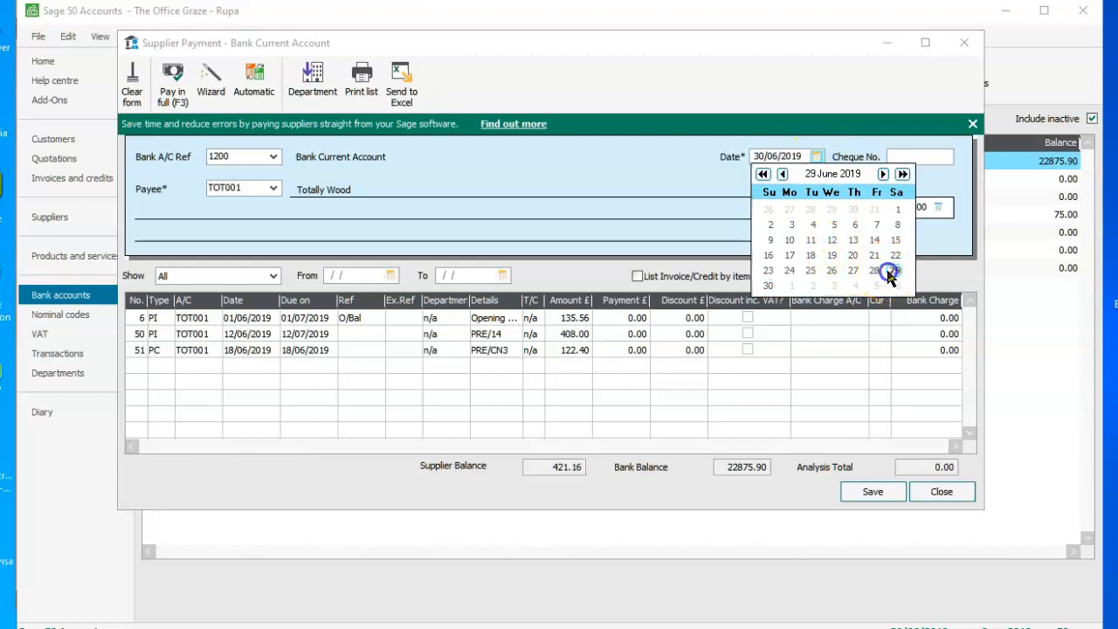
Step: Enter cheque number 000295 for the Totally Wood payment
left_click(927, 157)
left_click(928, 157)
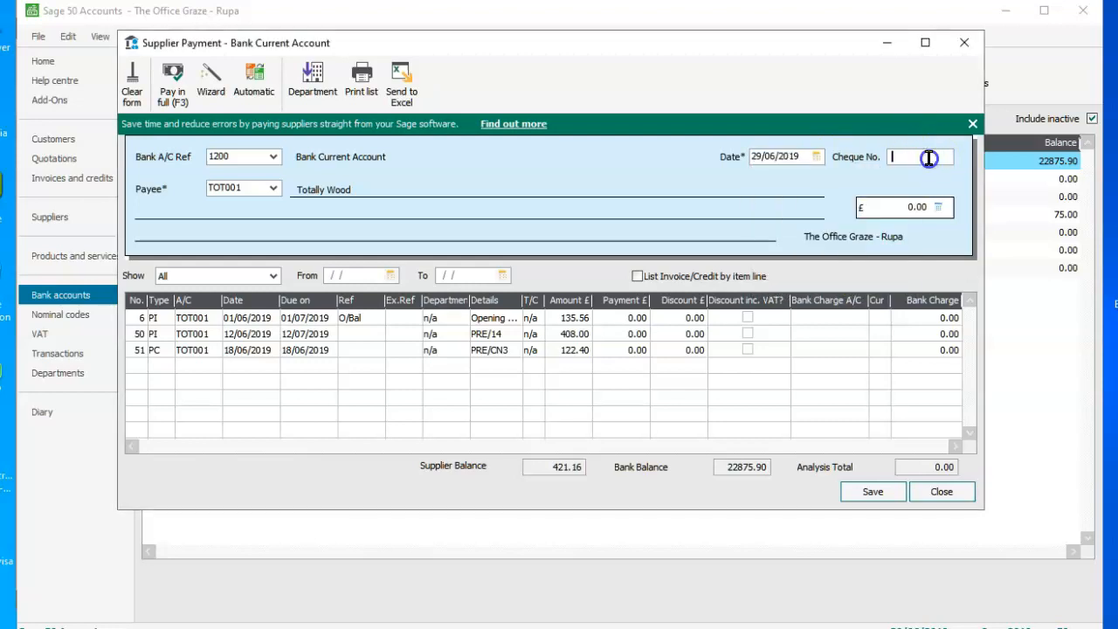
type("000295")
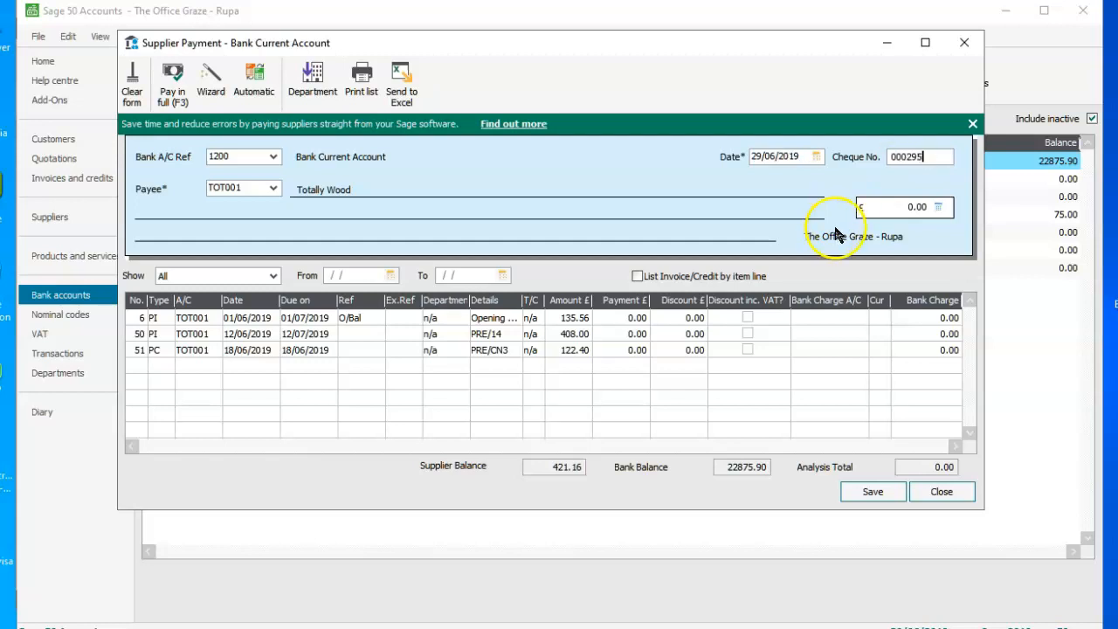
Step: Pay the Totally Wood opening balance, invoice PRE/14 and credit note PRE/CN3 in full, then save and close the payment
left_click(563, 318)
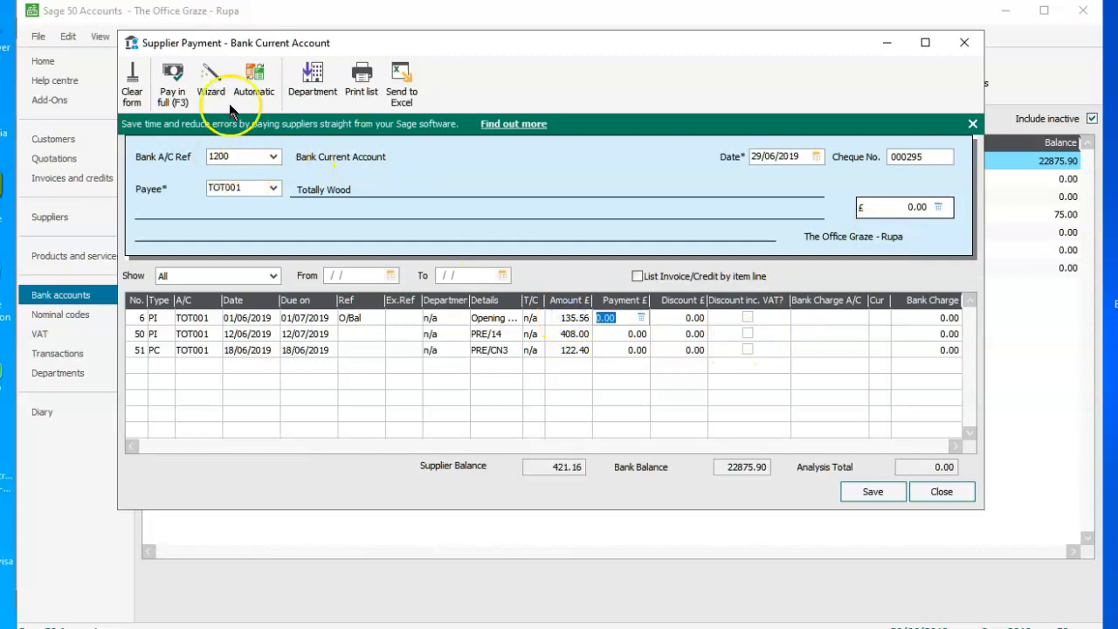
left_click(179, 96)
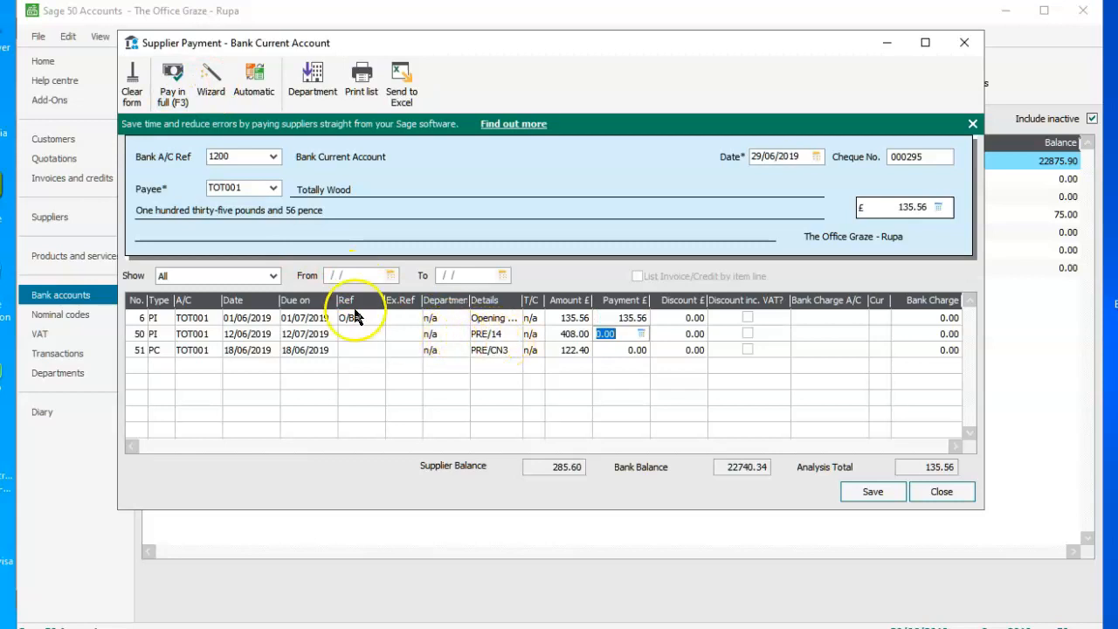
left_click(173, 94)
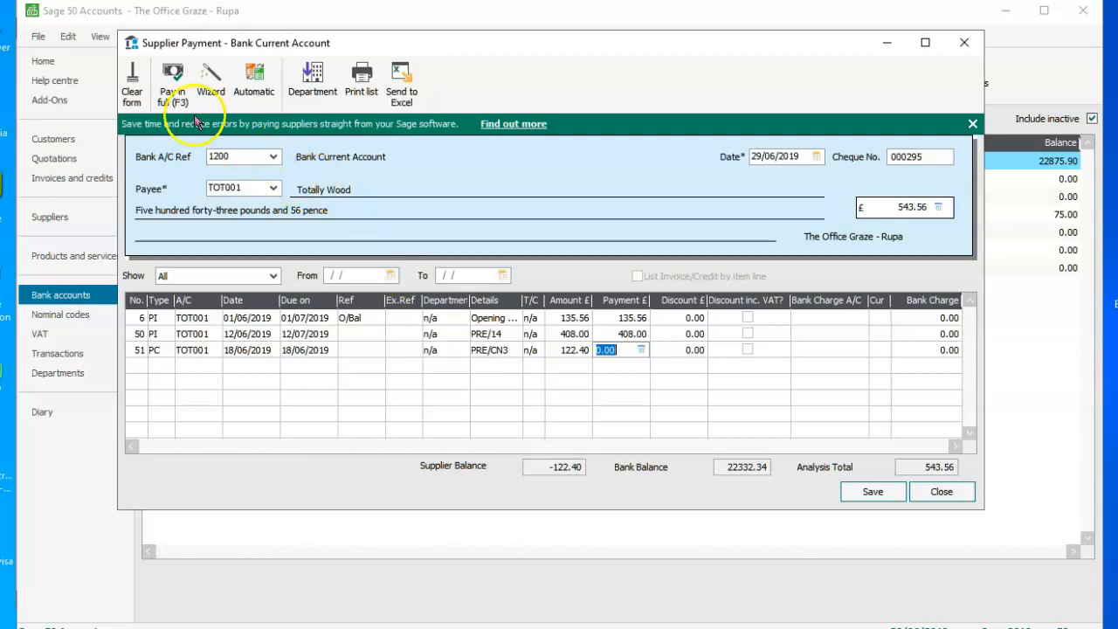
left_click(173, 94)
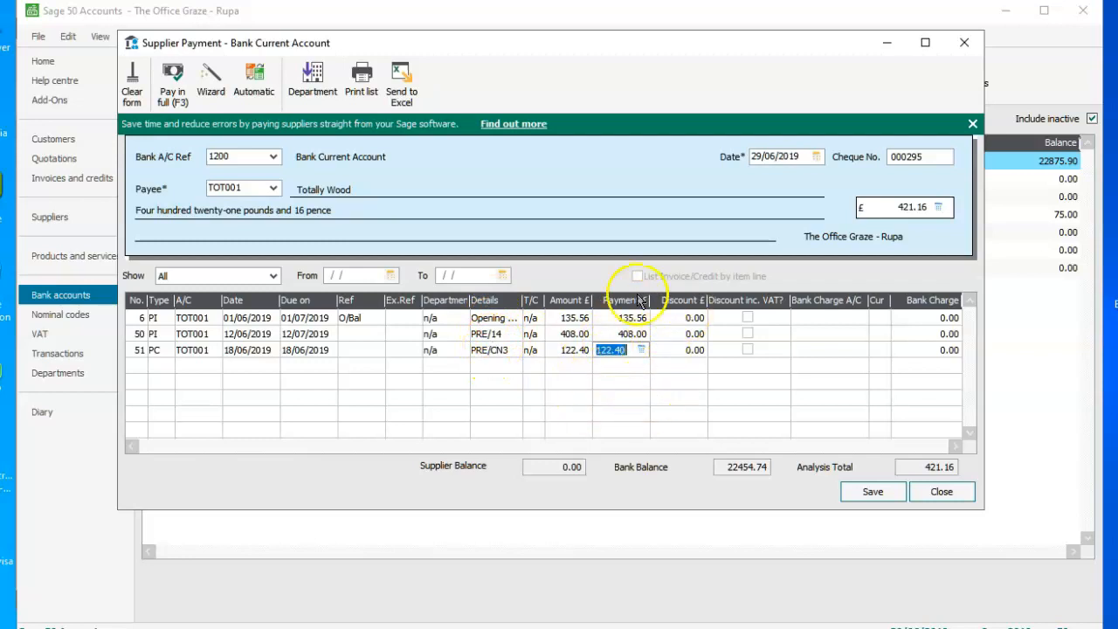
left_click(871, 493)
left_click(925, 493)
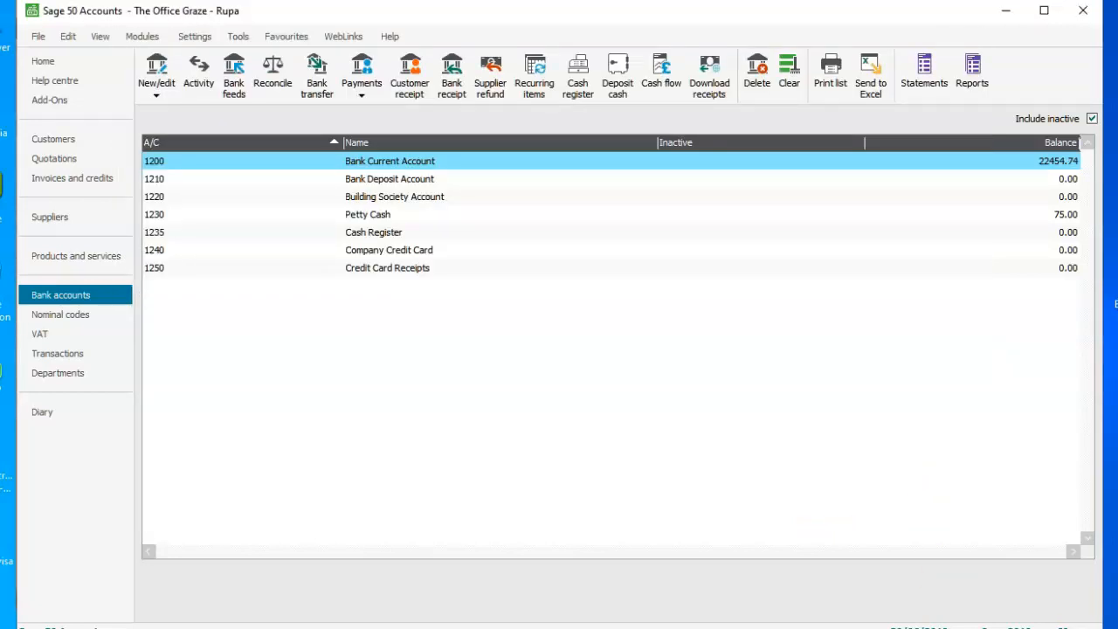
Step: Check the third cheque in the Word listing and look for Mick's Motors among the Sage 50 Accounts supplier records
key("alt+Tab")
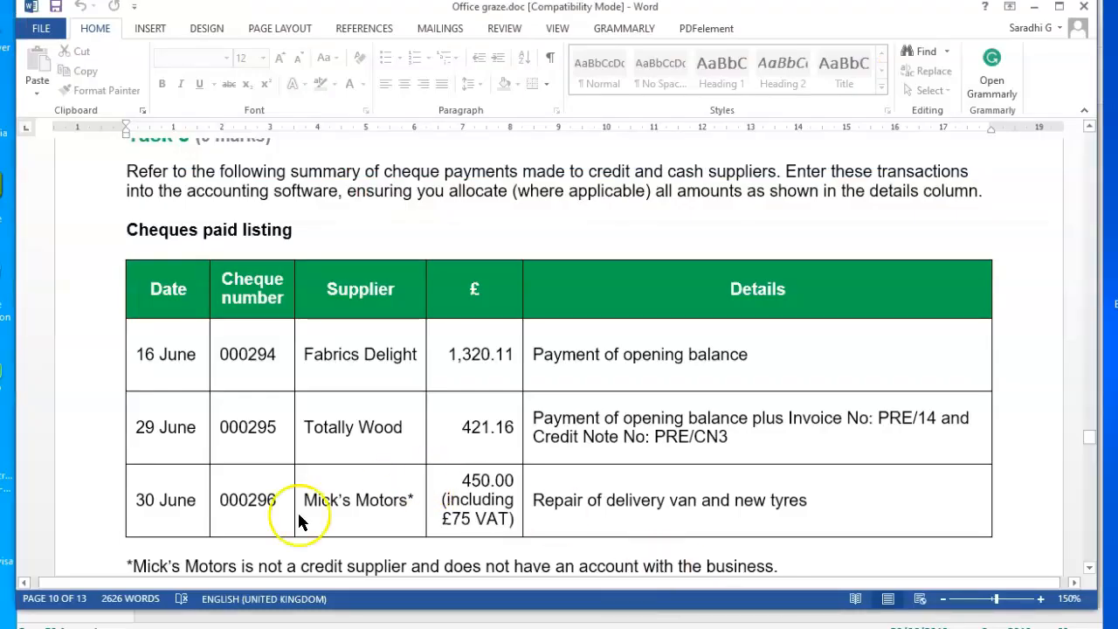
left_click(1085, 567)
left_click(1086, 567)
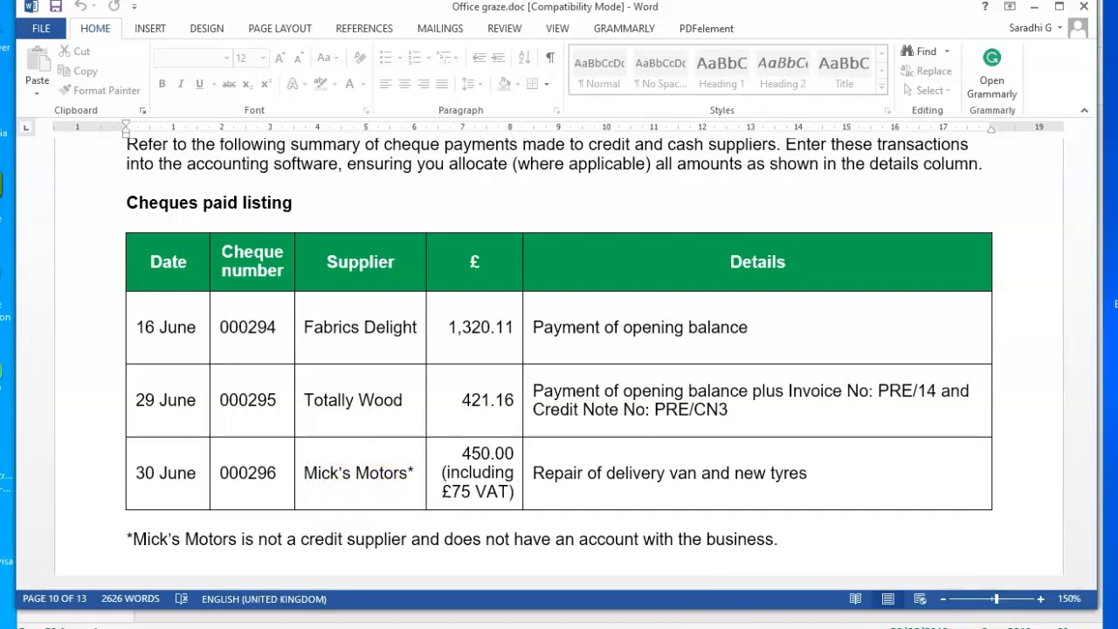
left_click(627, 626)
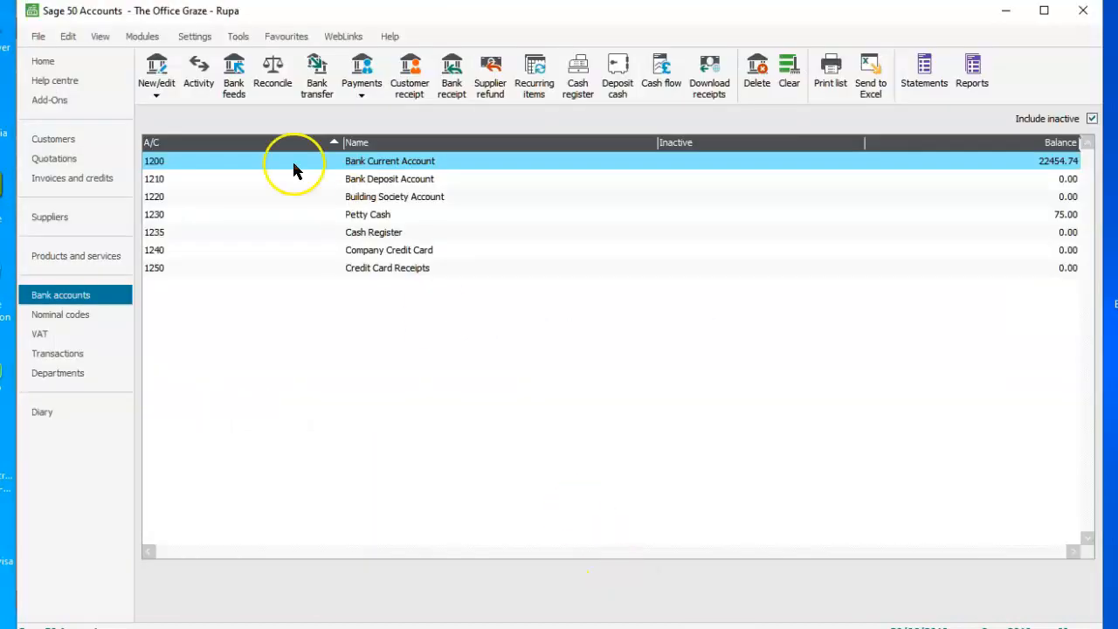
left_click(48, 220)
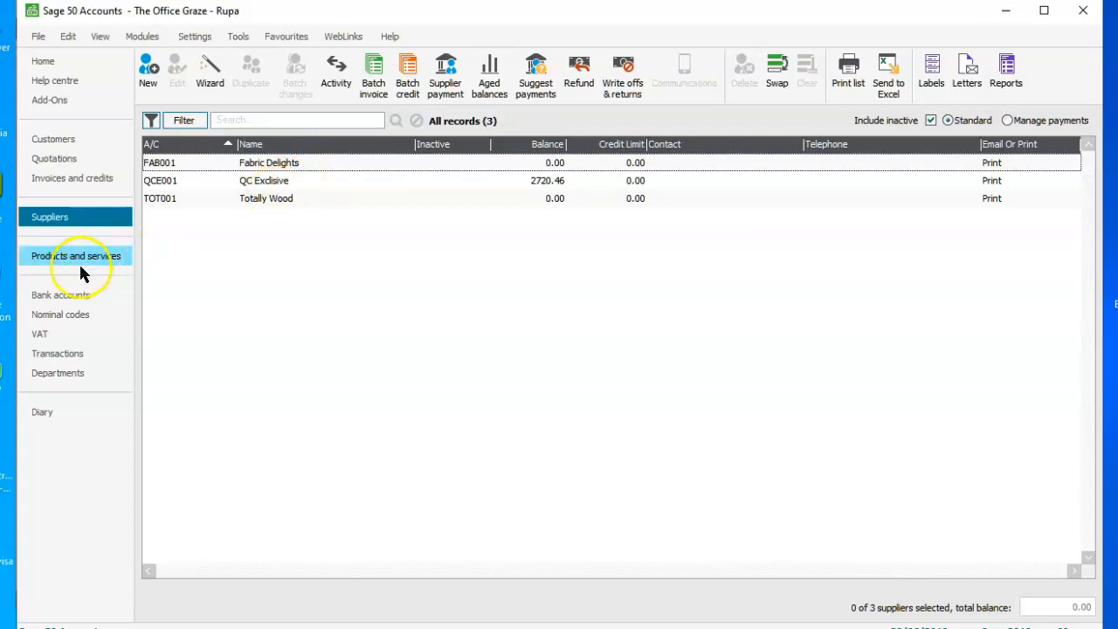
left_click(65, 300)
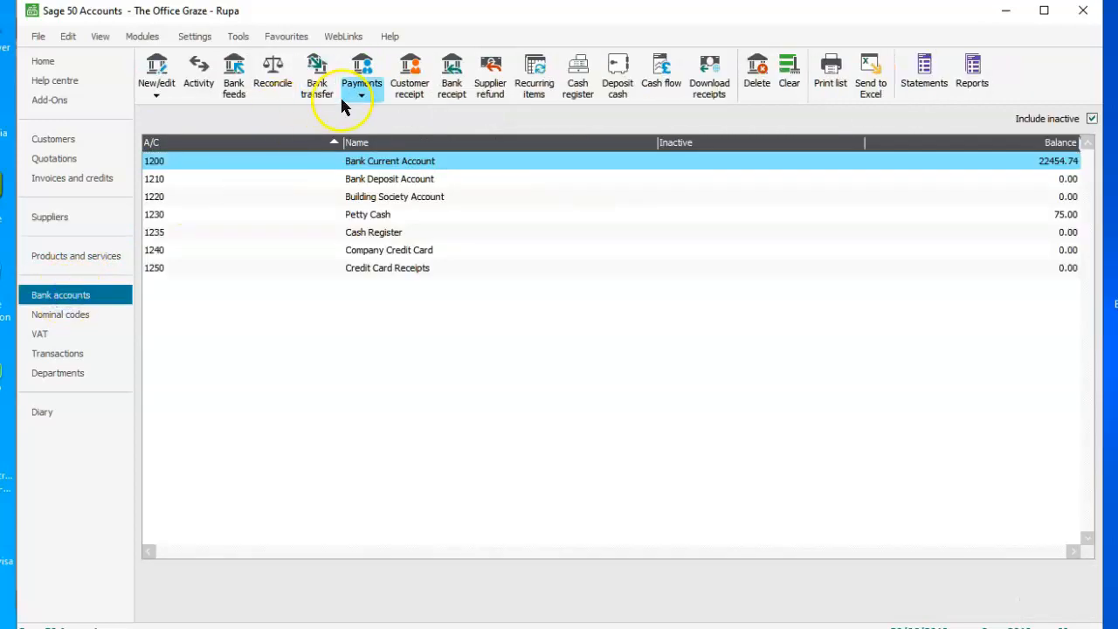
Step: Start a bank payment from the Bank Current Account (1200) and recheck the Mick's Motors cheque details in Word
left_click(365, 91)
left_click(377, 137)
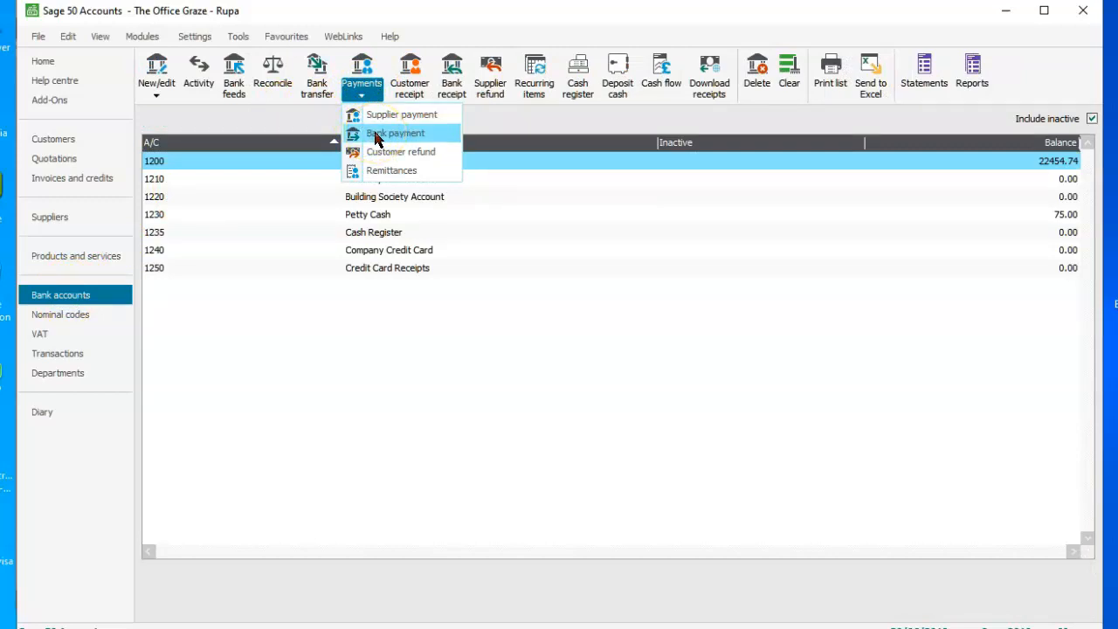
left_click(397, 124)
left_click(393, 132)
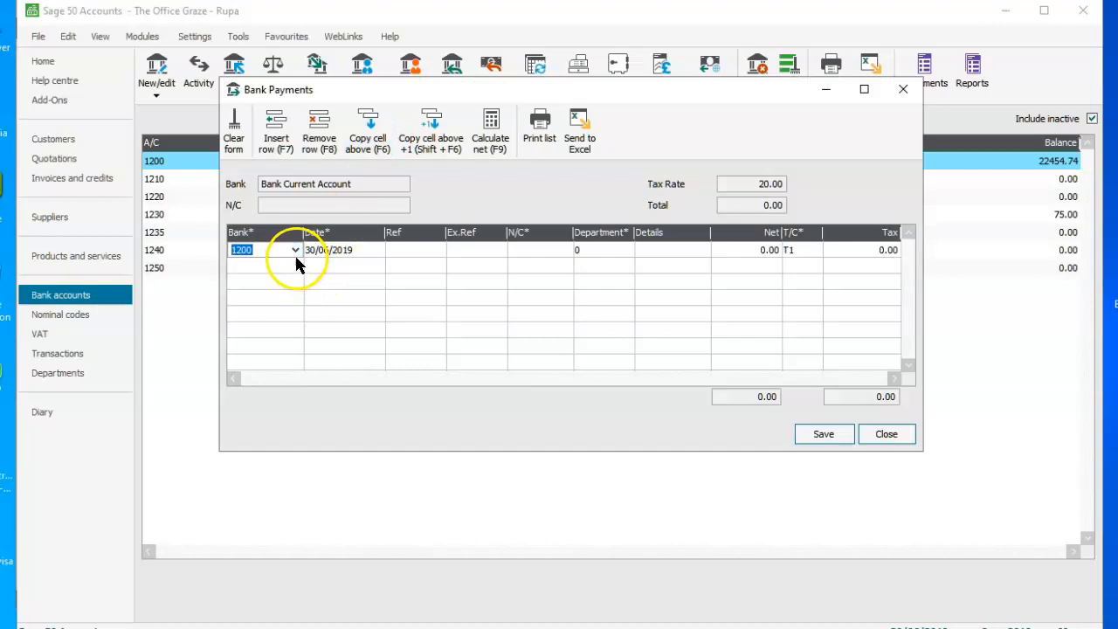
left_click(296, 260)
left_click(292, 250)
left_click(293, 251)
left_click(294, 253)
key("alt+Tab")
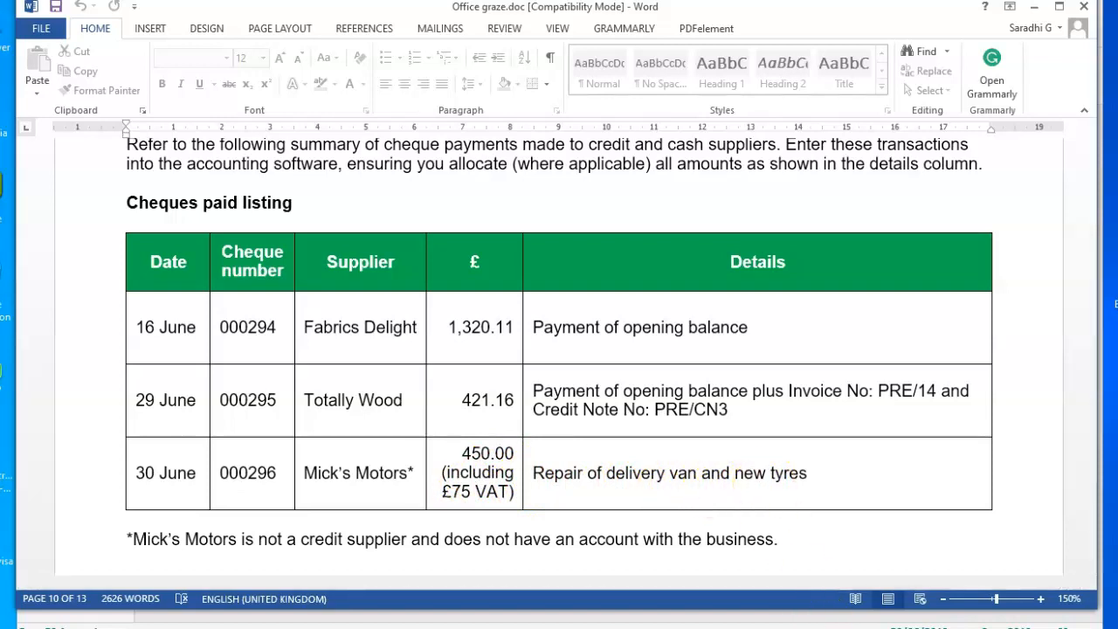
key("alt+Tab")
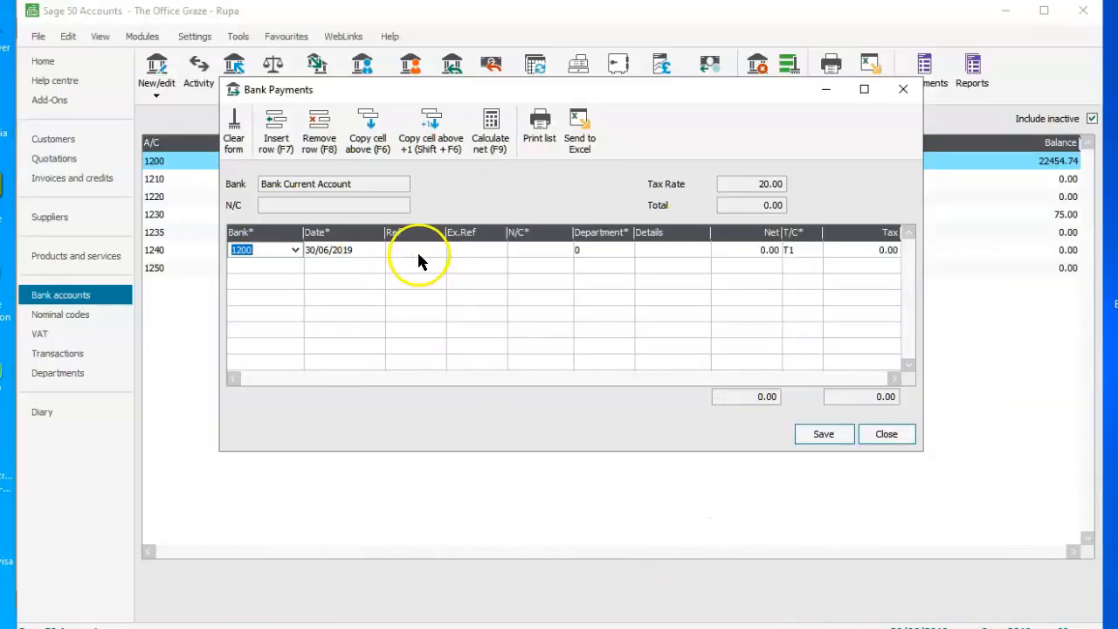
Step: Assign nominal code 7304, Delivery vehicle Expenses, to the bank payment line
left_click(520, 250)
left_click(565, 251)
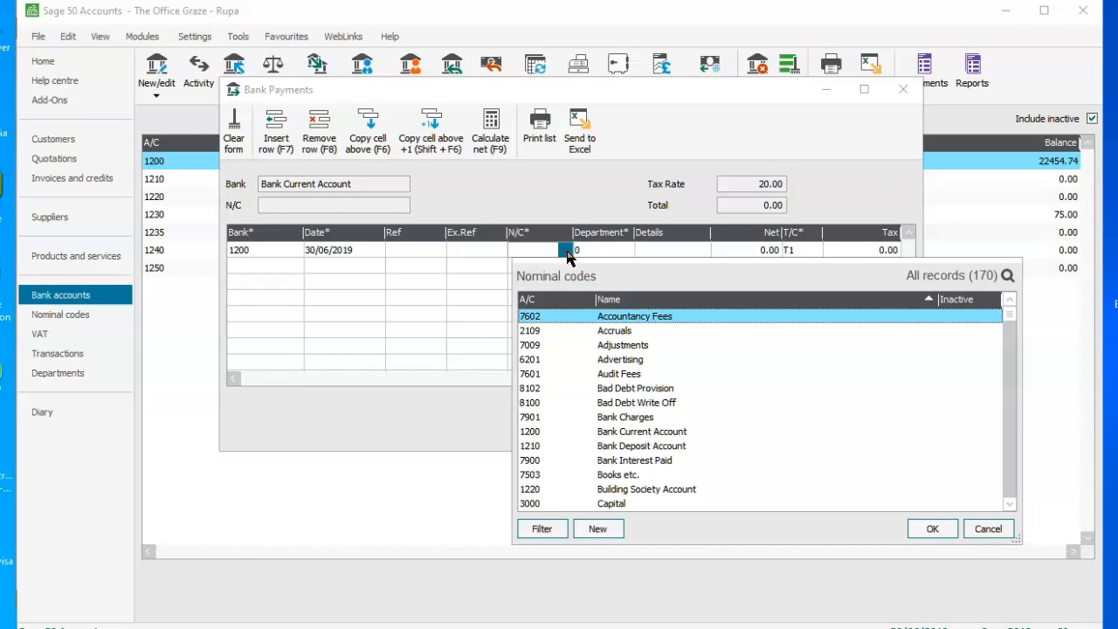
key("d")
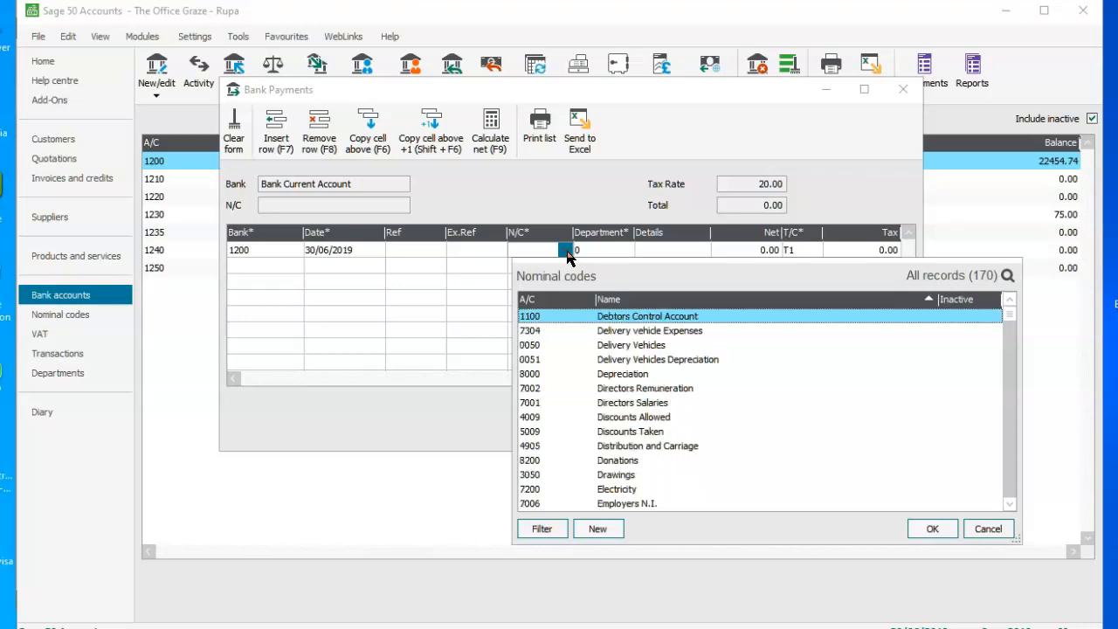
left_click(665, 332)
left_click(924, 531)
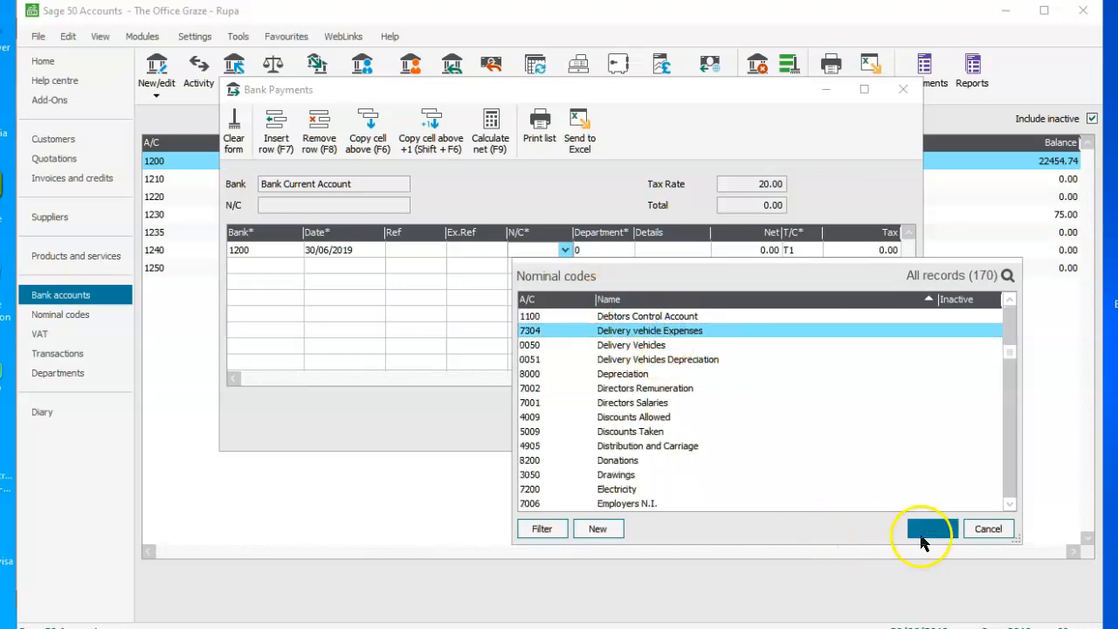
Step: Enter 000296 as the payment details and 450 as the gross amount, and calculate the net from it
left_click(644, 252)
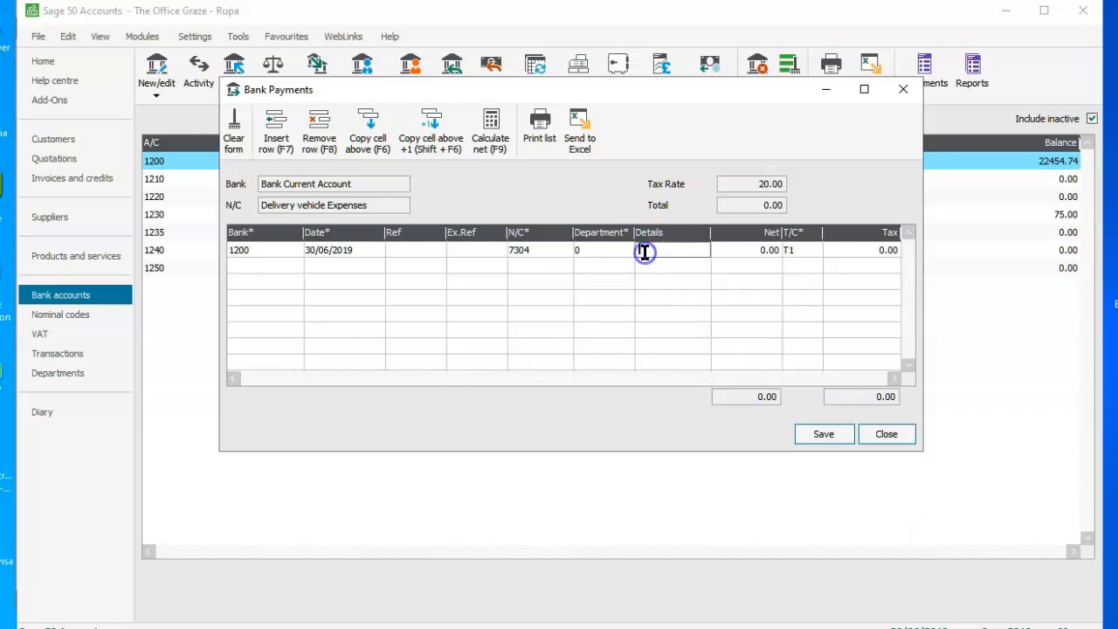
type("000296")
left_click(741, 250)
type("450")
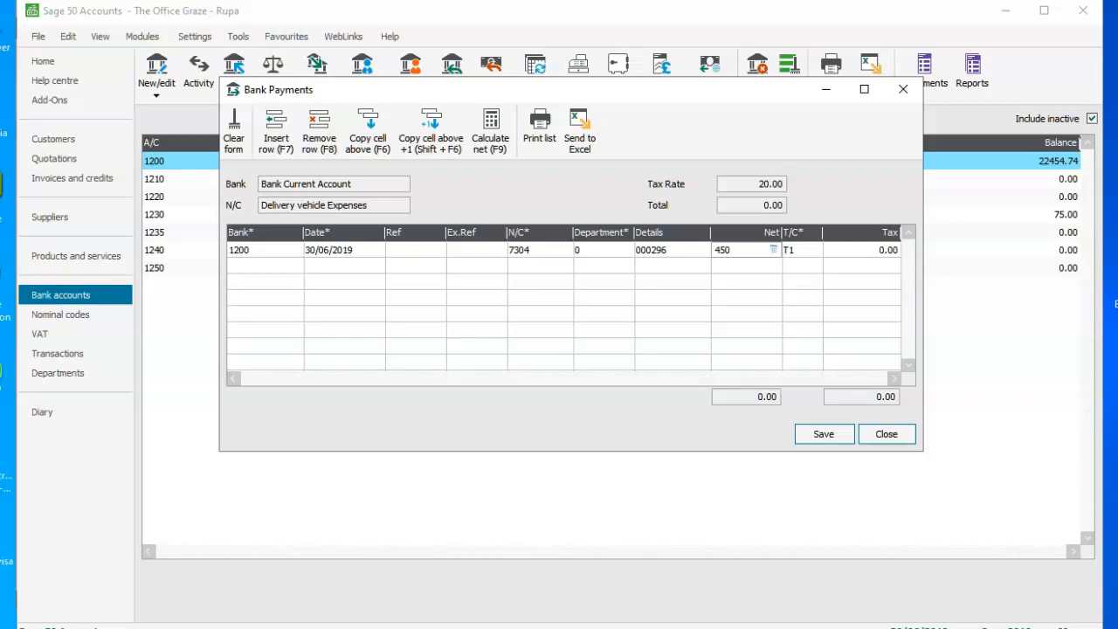
left_click(493, 144)
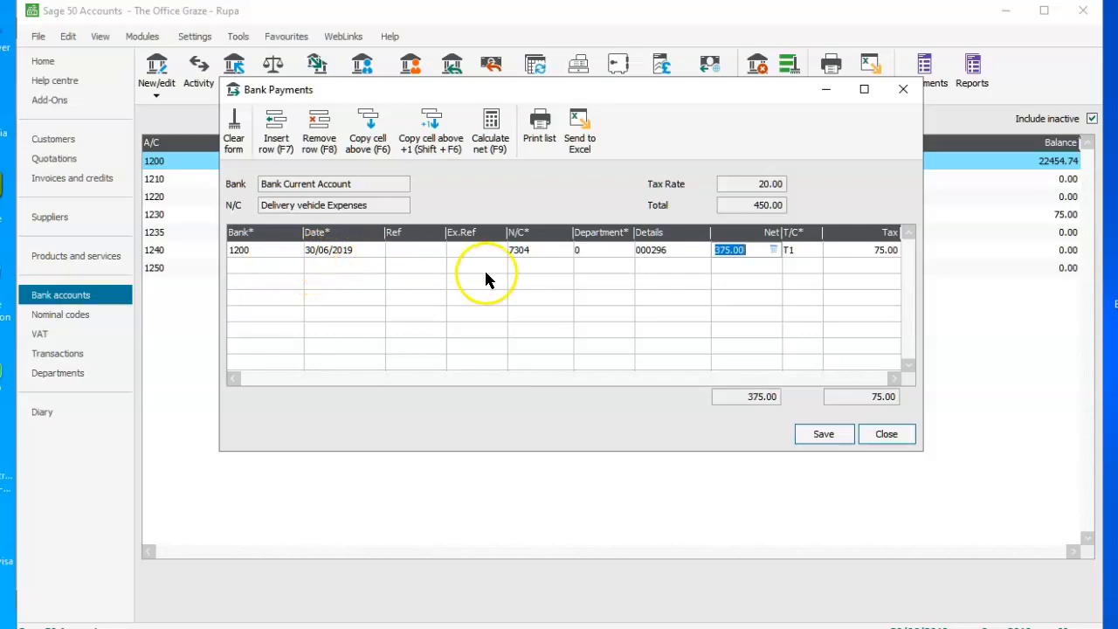
Step: Add "- Mick motors" after the cheque number in the details, then save and close the bank payment
left_click(678, 252)
left_click(678, 250)
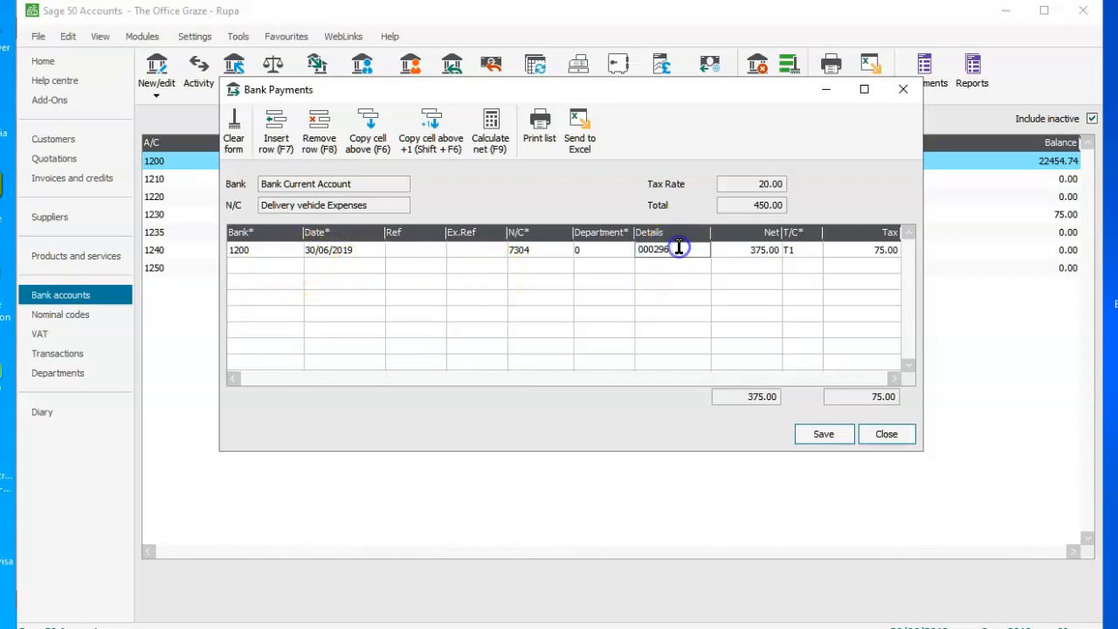
type("- Mick motors")
left_click(820, 437)
left_click(885, 435)
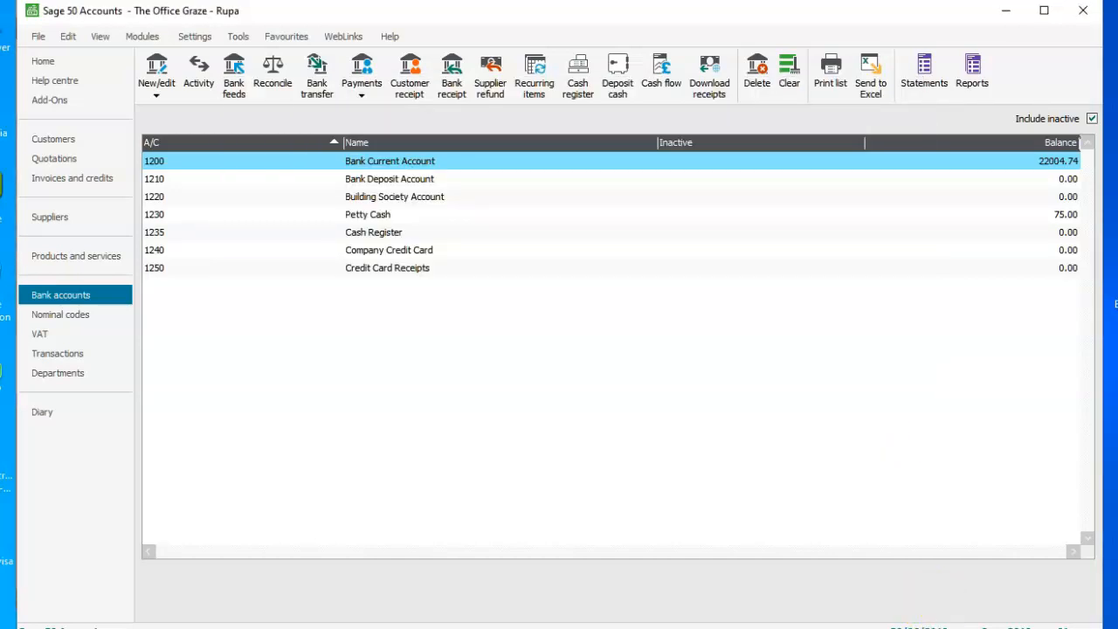
Step: Read the Task 9 instructions and the standing order schedule for the monthly rent in the Word document
left_click(865, 626)
left_click(1089, 570)
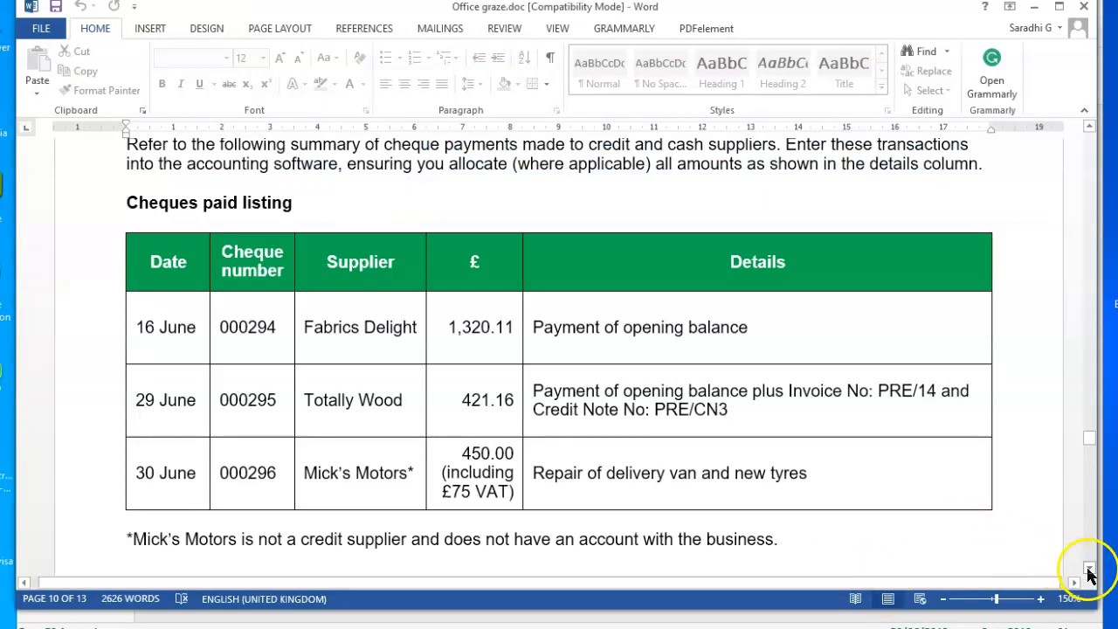
left_click(1089, 569)
left_click(1089, 569)
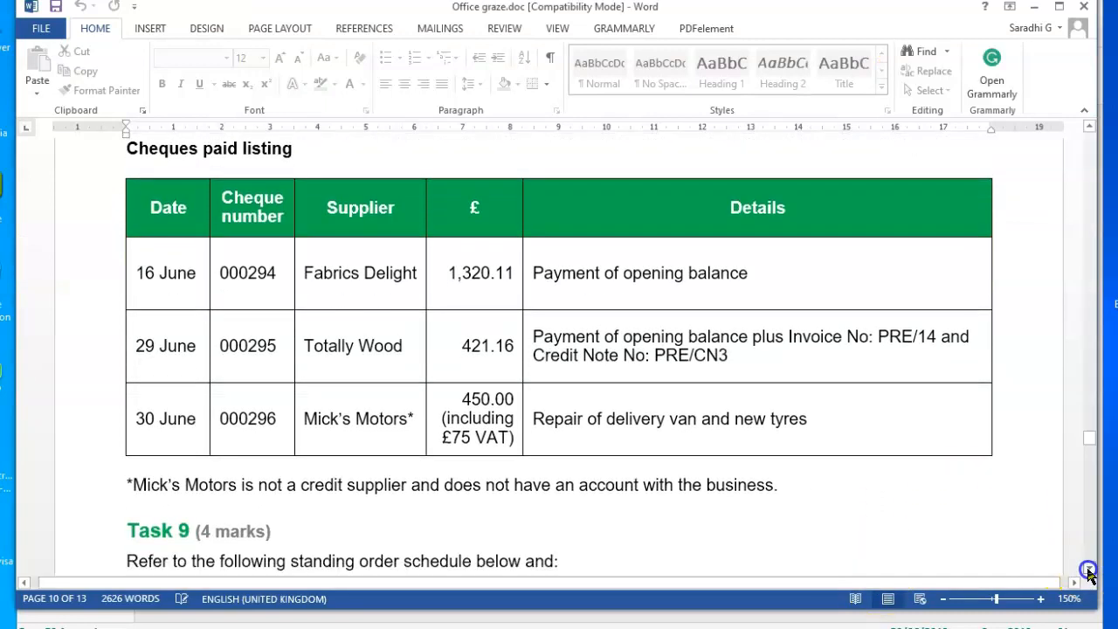
left_click(1089, 569)
left_click(1089, 569)
left_click(1089, 569)
left_click(1089, 569)
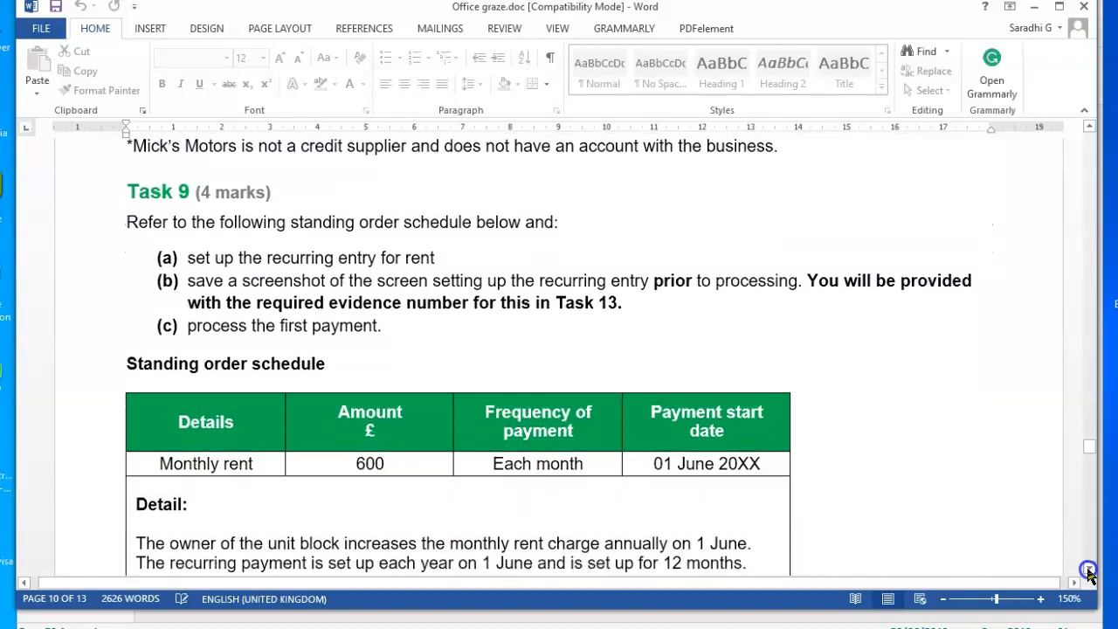
left_click(1089, 569)
left_click(1088, 569)
left_click(1089, 570)
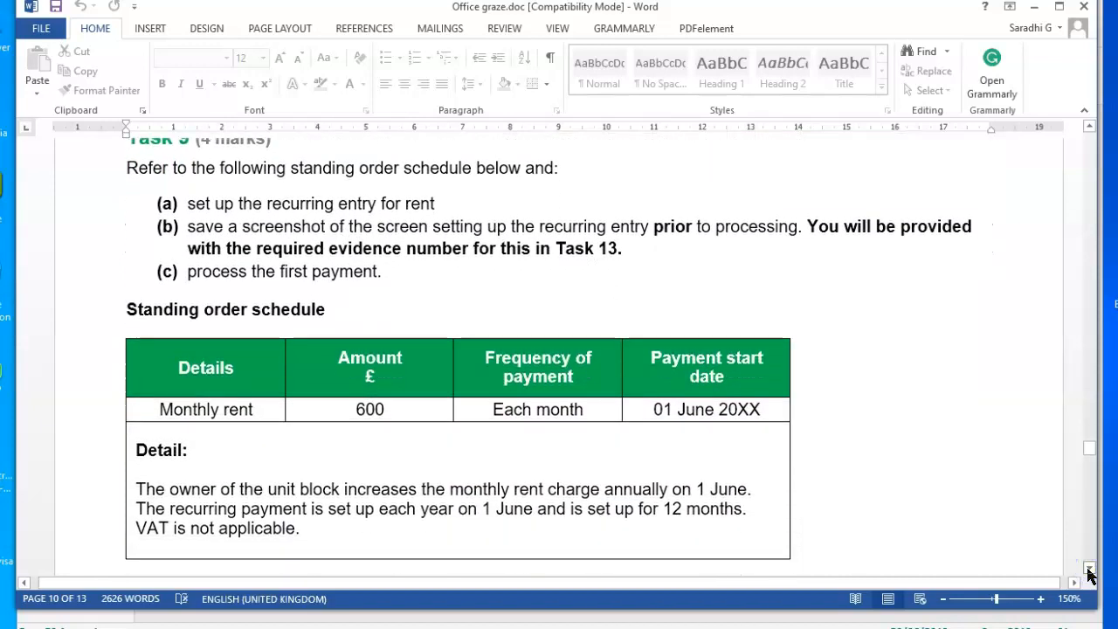
left_click(1089, 128)
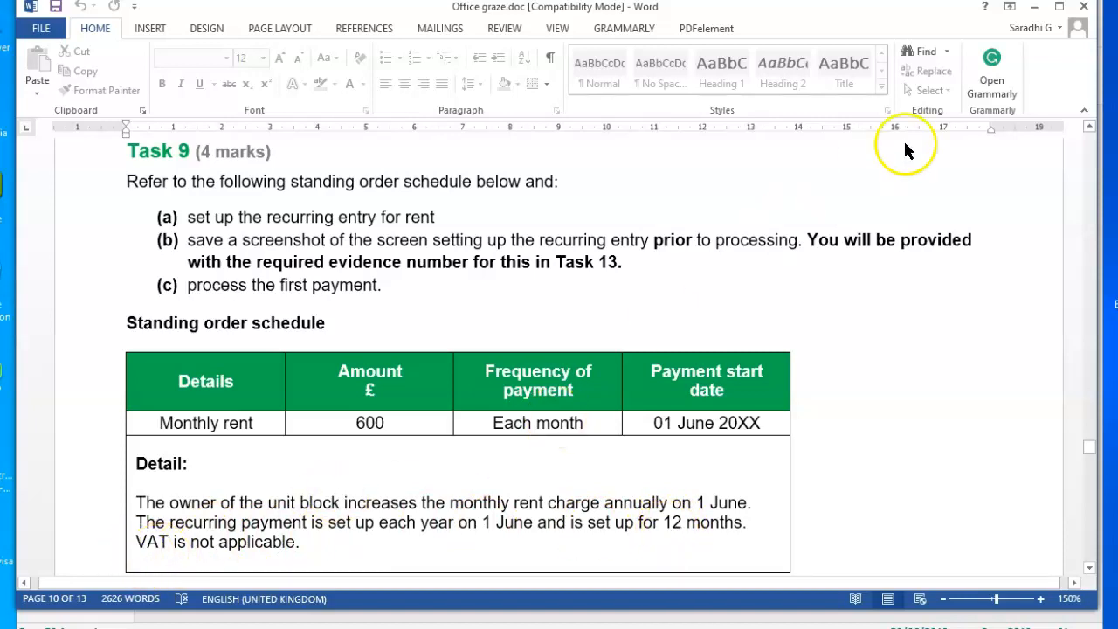
Step: Switch to Sage 50 Accounts and start a new recurring entry for the bank accounts
left_click(1032, 9)
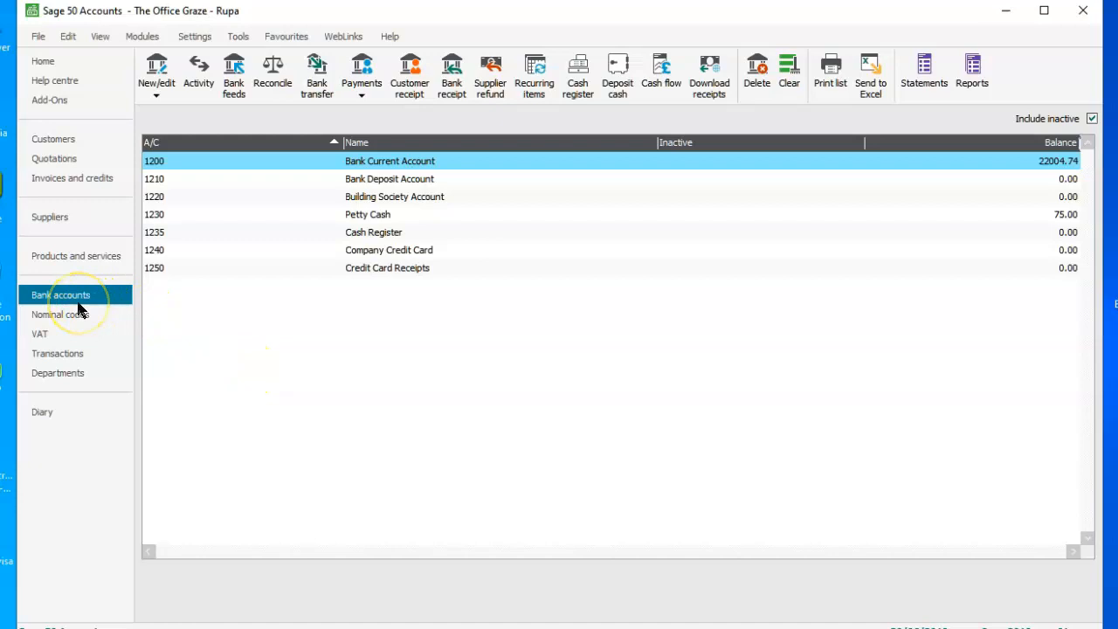
left_click(540, 93)
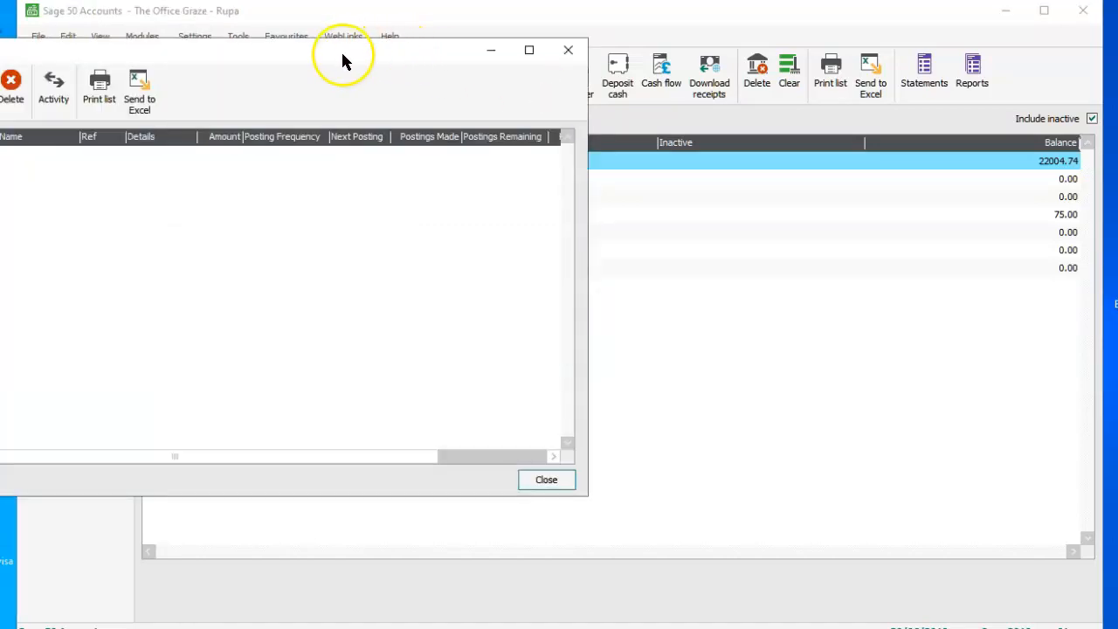
left_click_drag(335, 54, 667, 48)
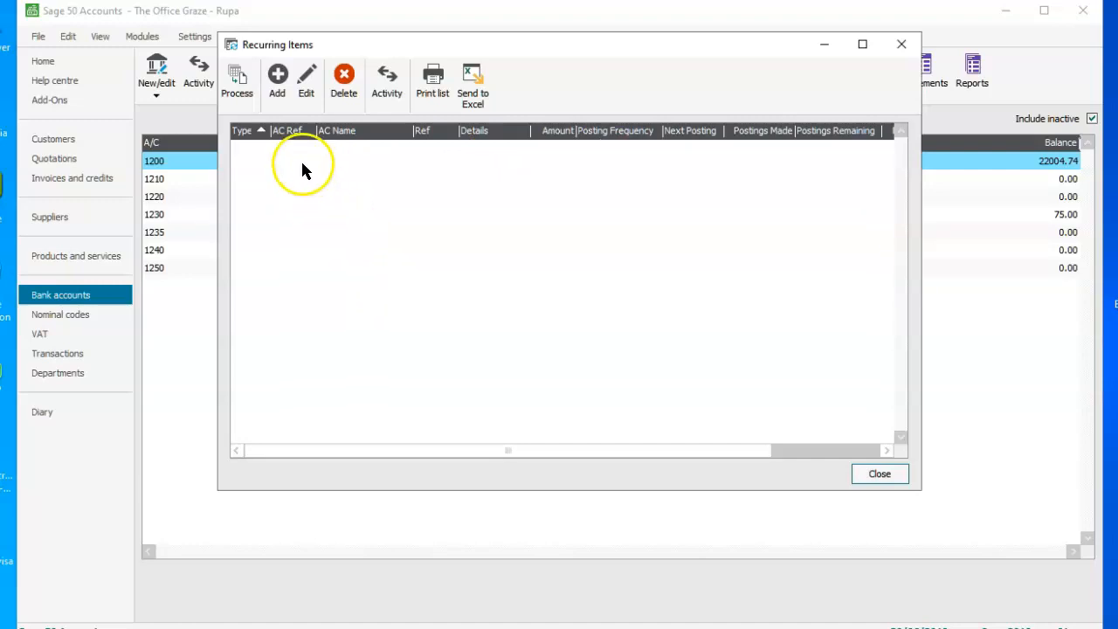
left_click(280, 102)
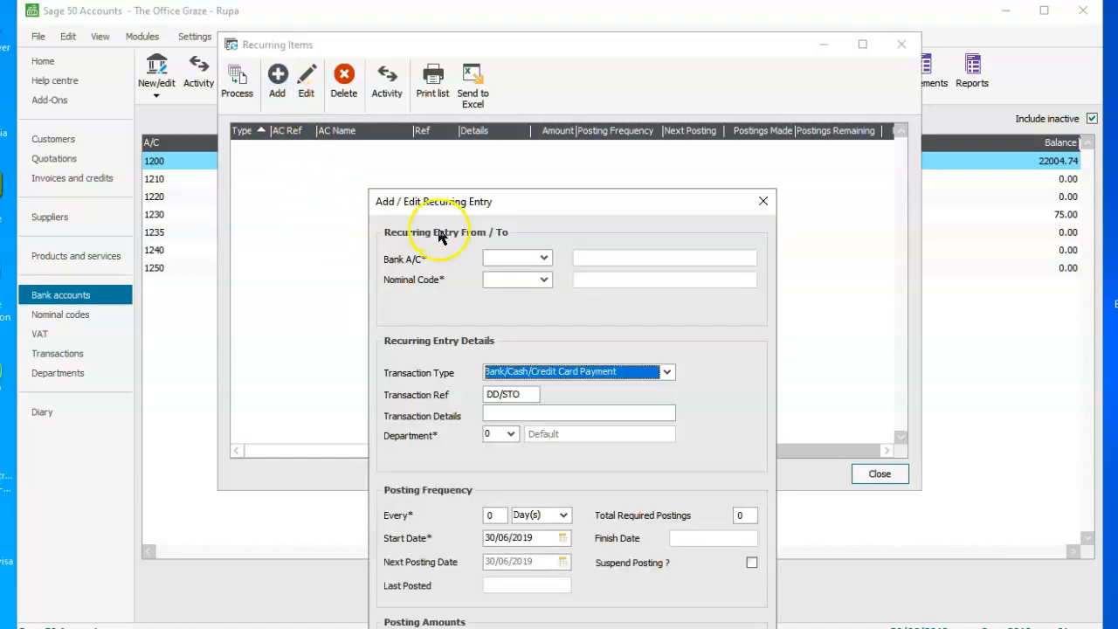
left_click_drag(519, 203, 530, 21)
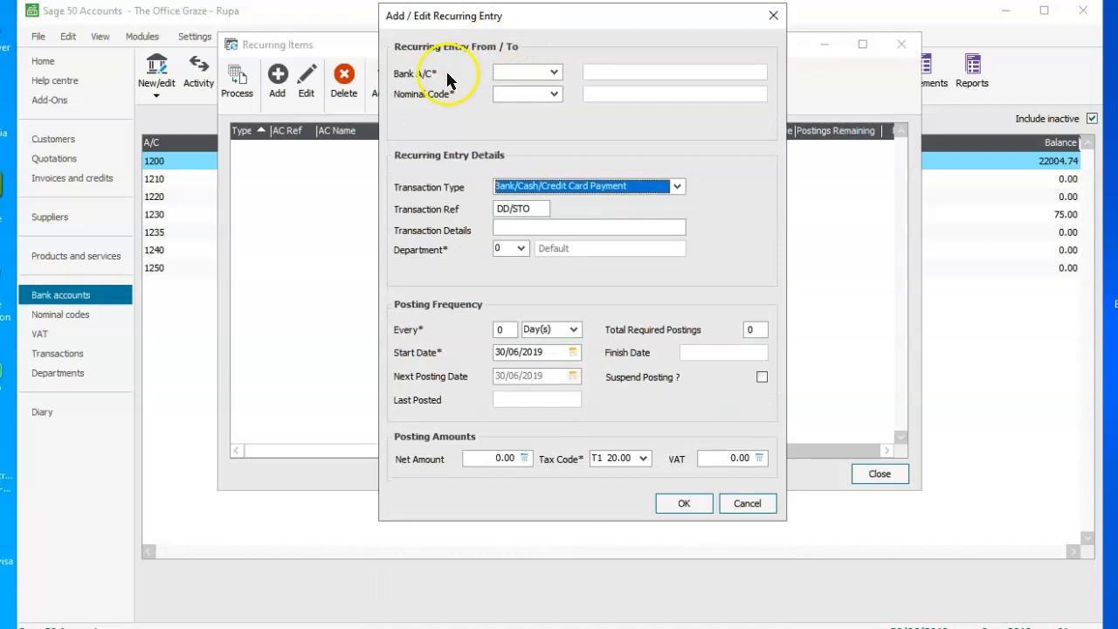
Step: Set the recurring entry's bank account to 1200, Bank Current Account, and its nominal code to 7100, Rent and rates
left_click(554, 73)
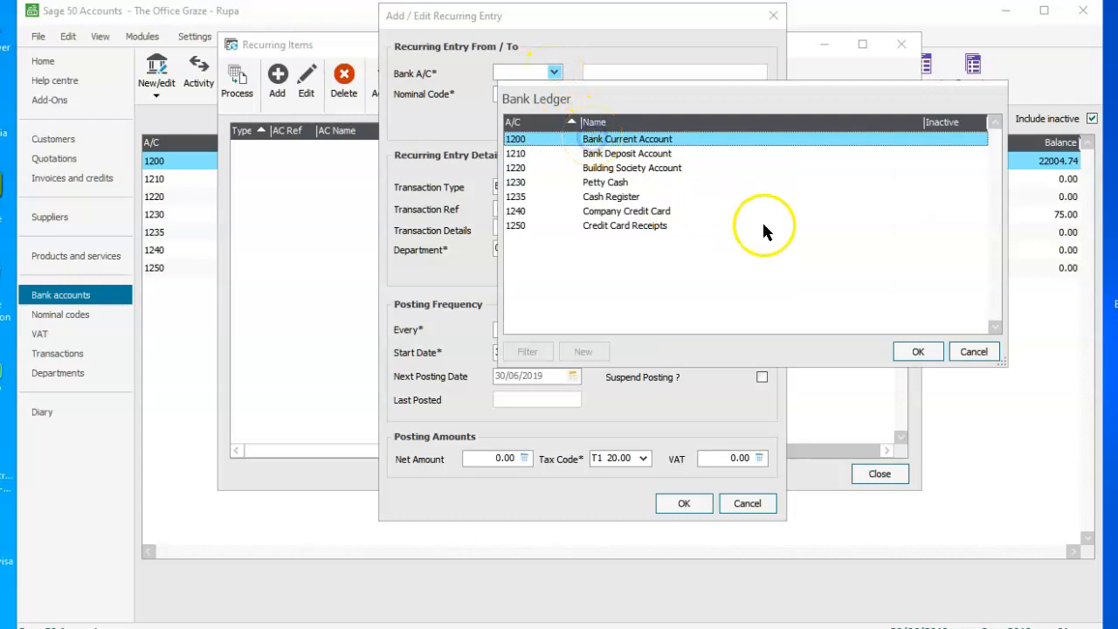
left_click(913, 349)
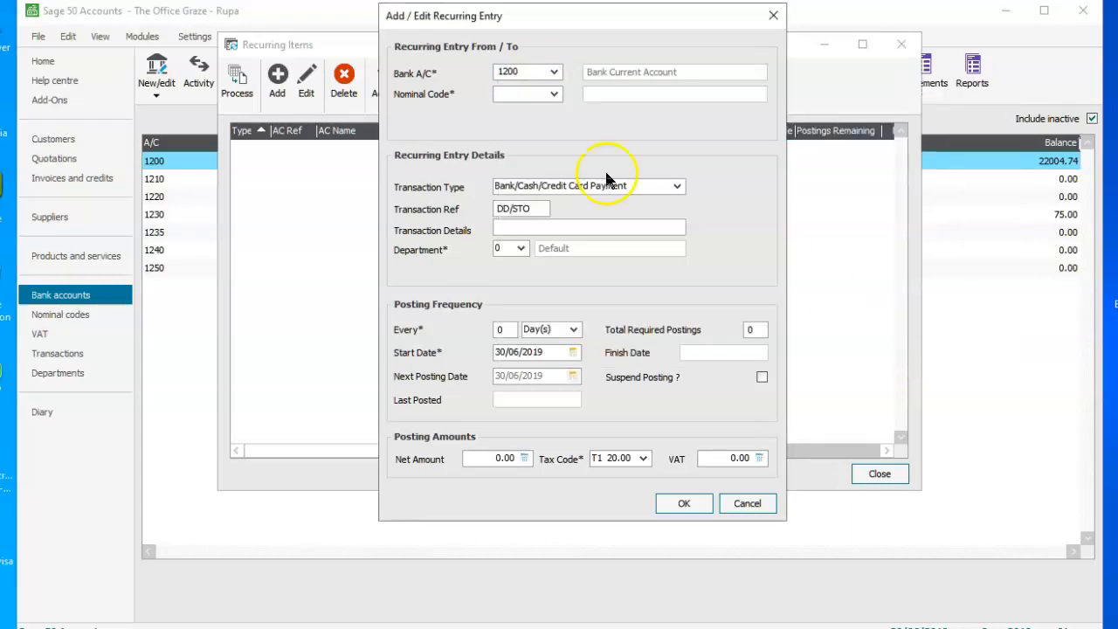
left_click(554, 94)
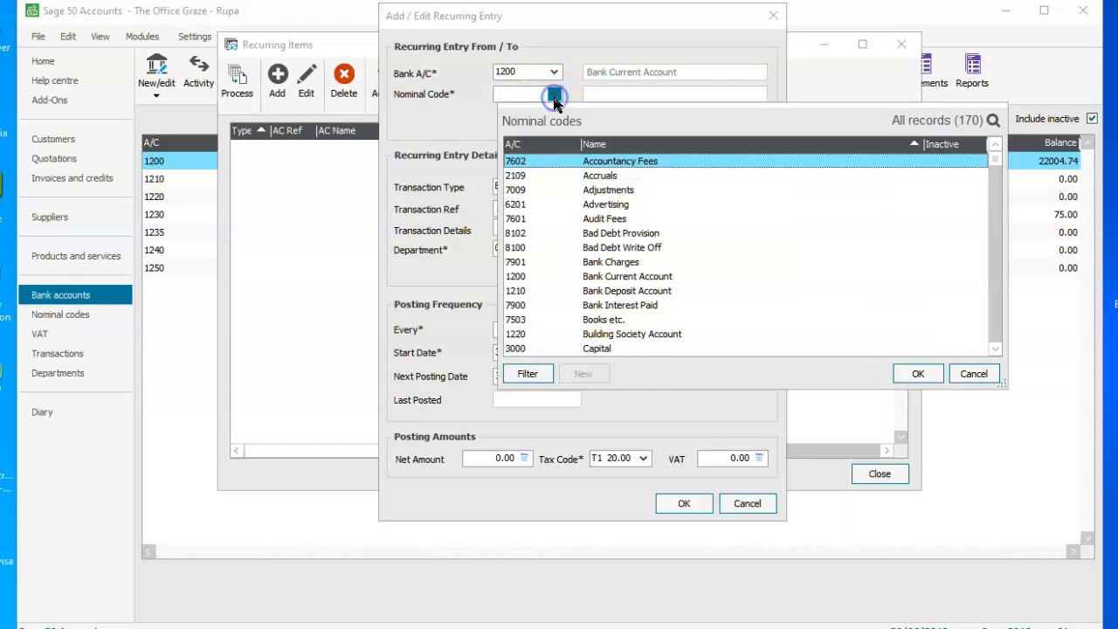
key("r")
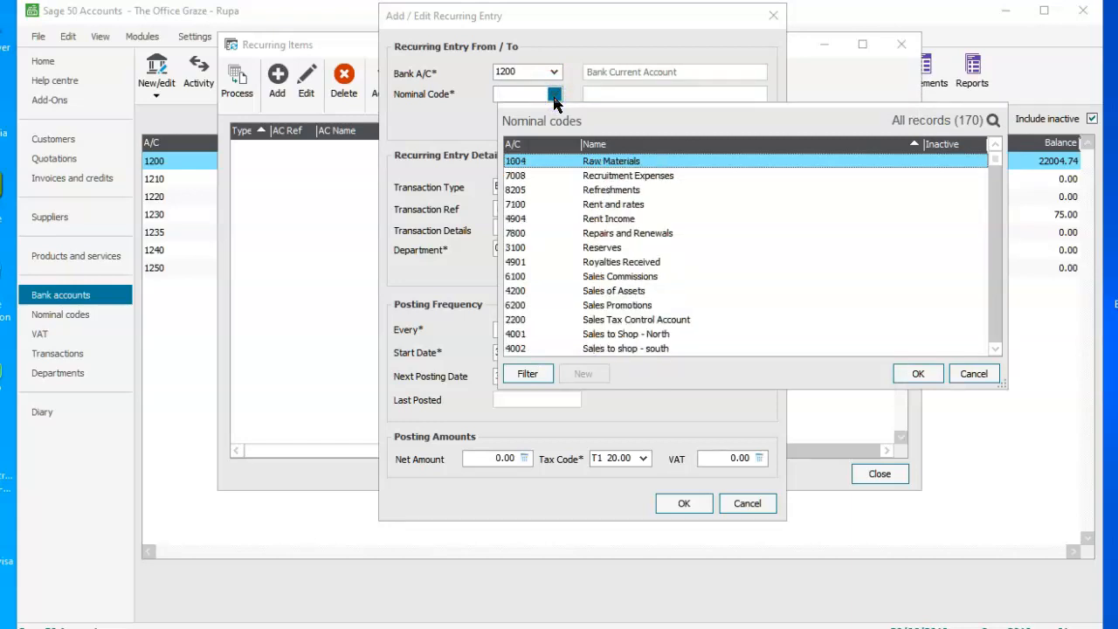
left_click(580, 205)
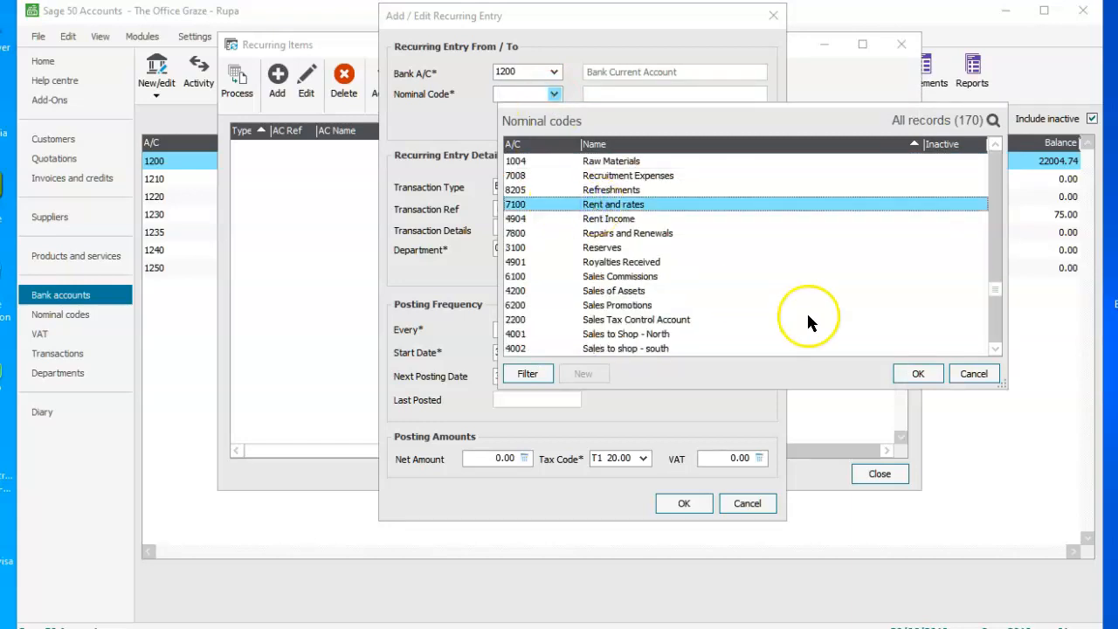
left_click(918, 373)
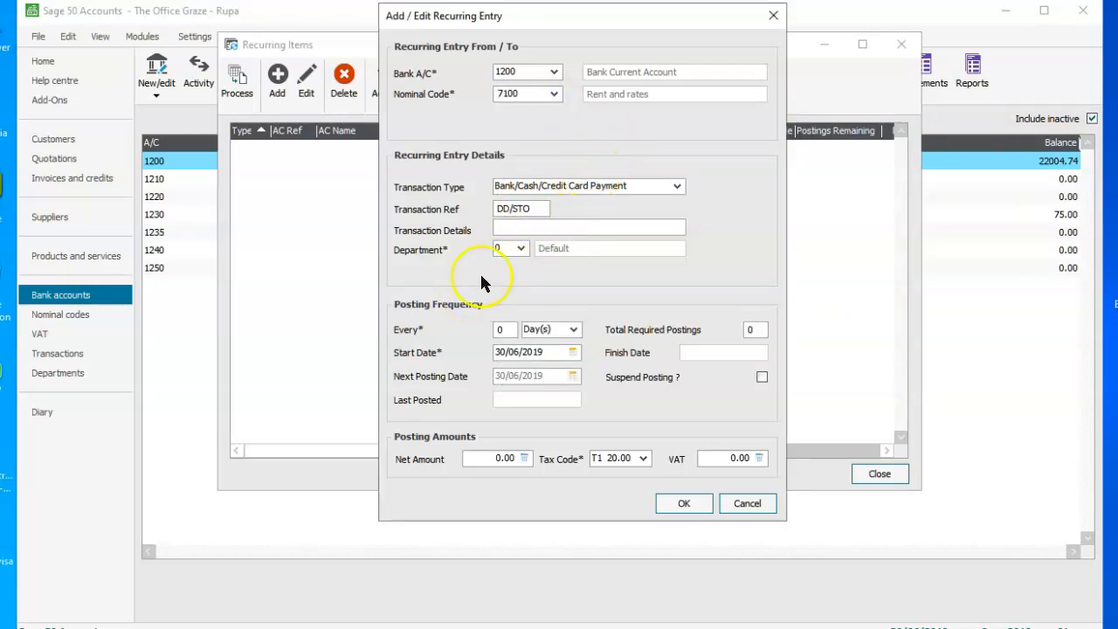
Step: Set the posting frequency to every 1 month with 12 total required postings
double_click(504, 328)
type("1")
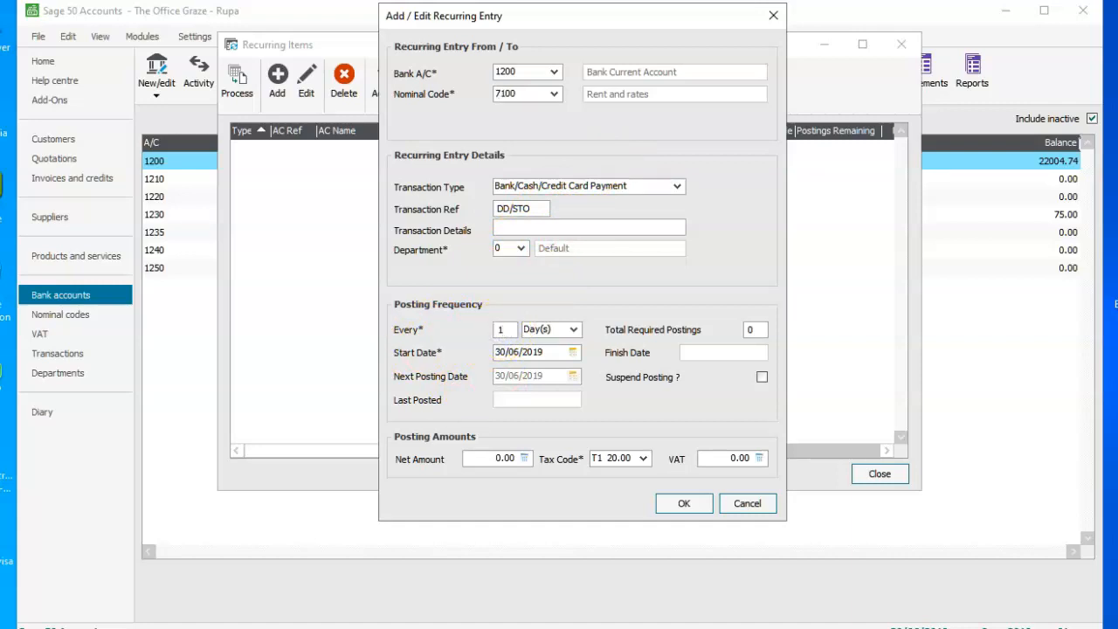
left_click(573, 329)
left_click(547, 375)
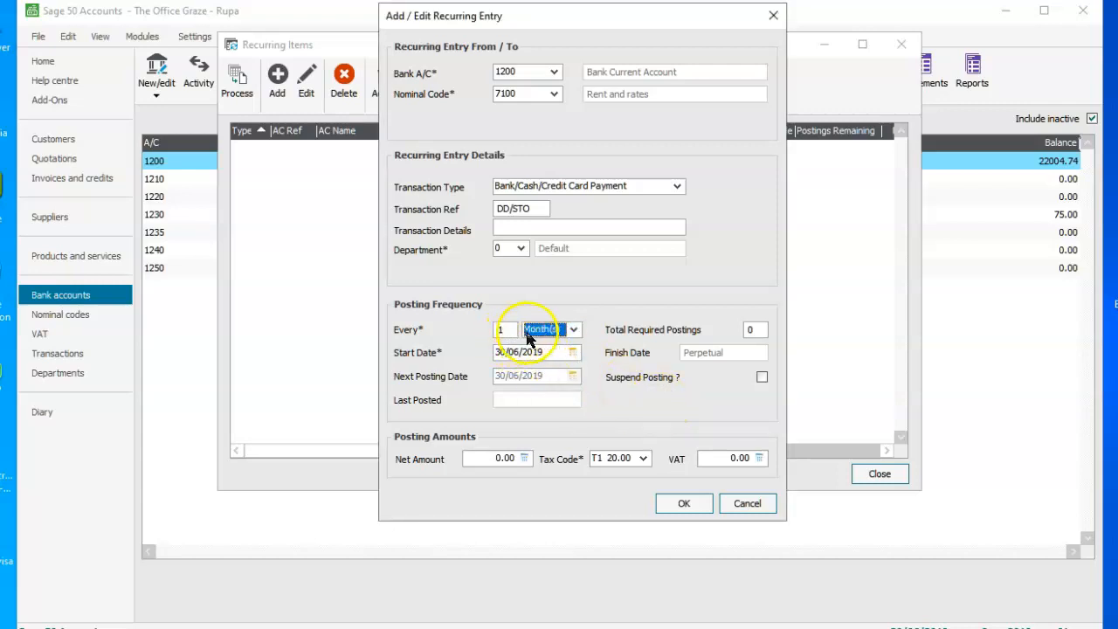
left_click(756, 329)
type("12")
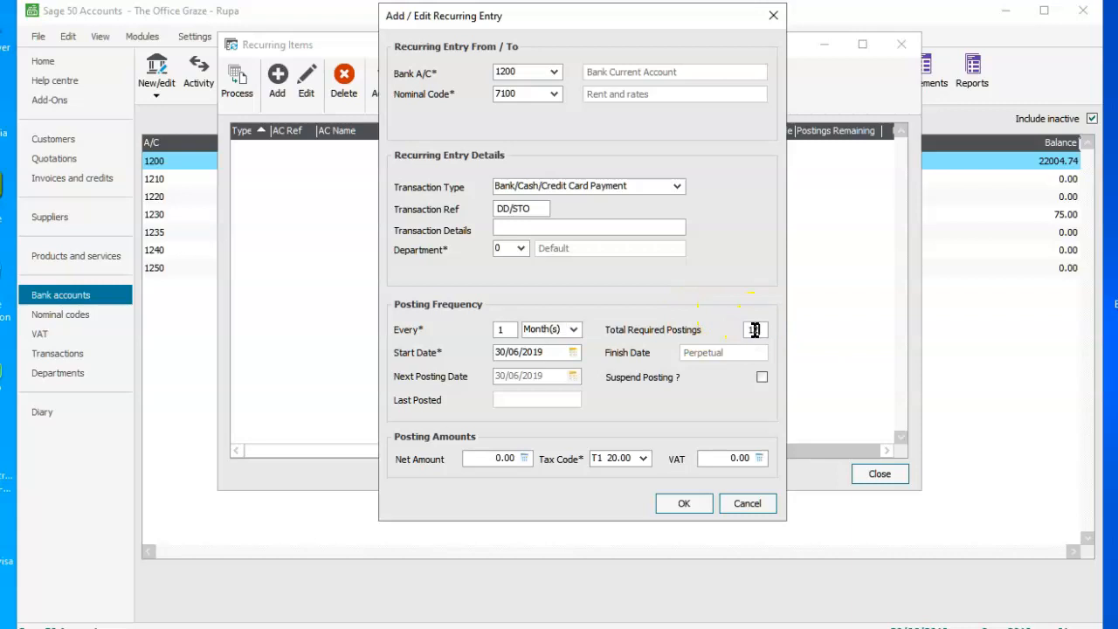
Step: Set the recurring entry's start date to 01/06/2019
left_click(572, 352)
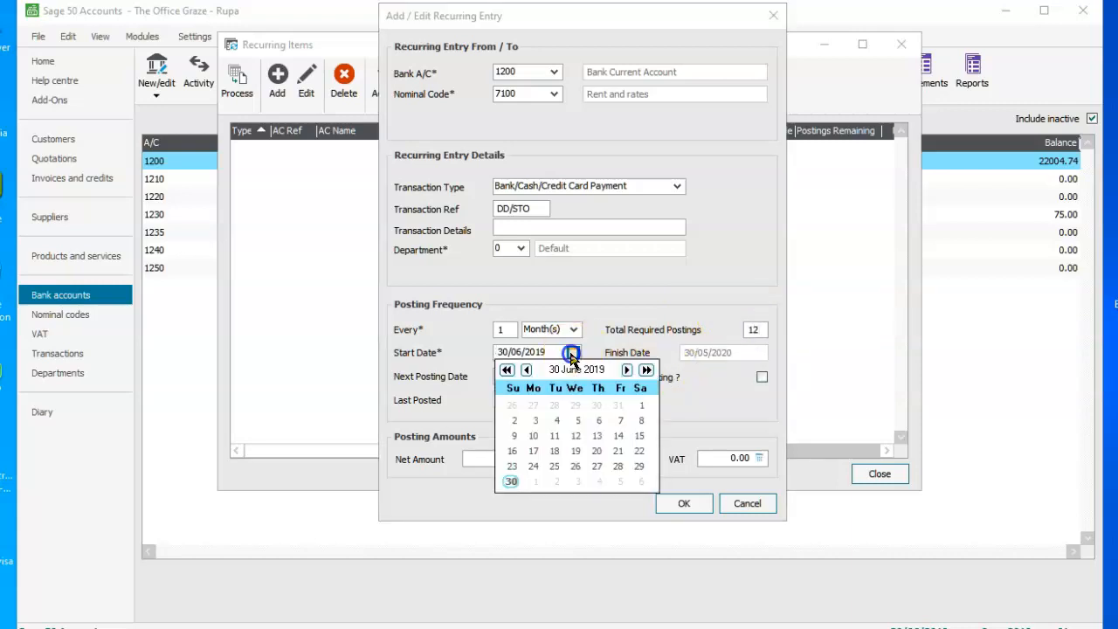
left_click(642, 407)
left_click(709, 391)
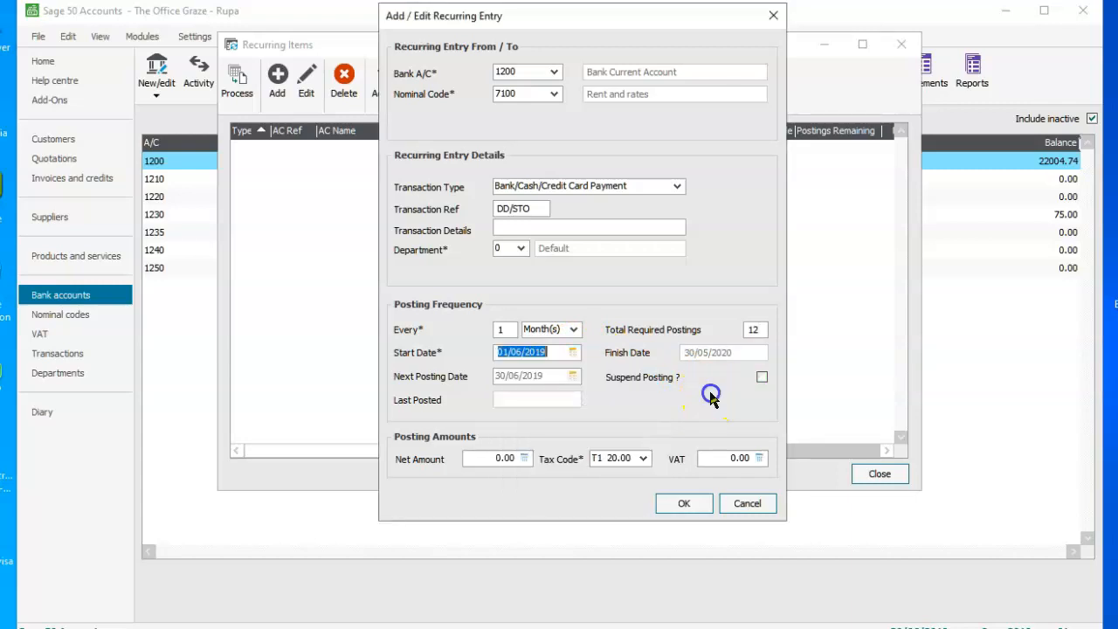
key("Tab")
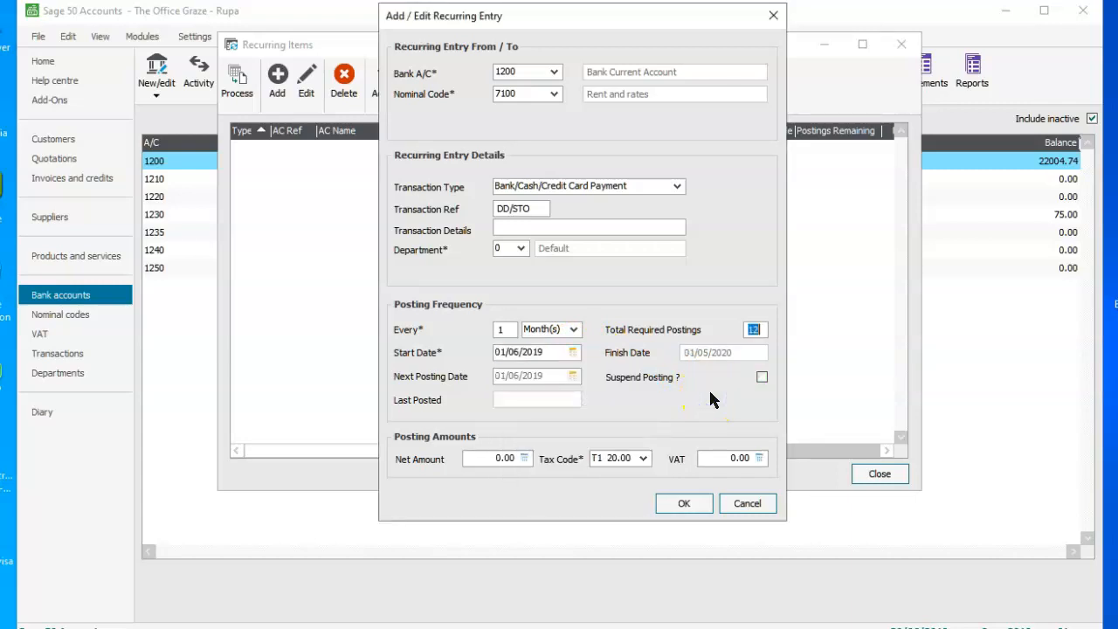
Step: Enter a net amount of 600.00 with tax code T0, and save the recurring entry
left_click(491, 450)
left_click(486, 461)
type("60.000")
left_click(642, 459)
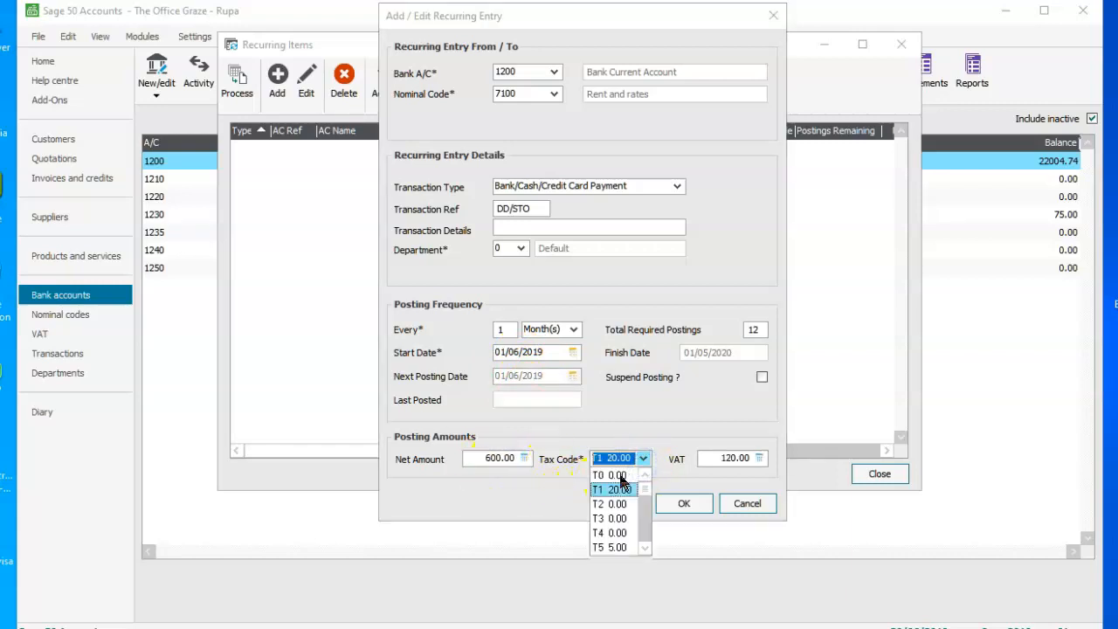
left_click(614, 475)
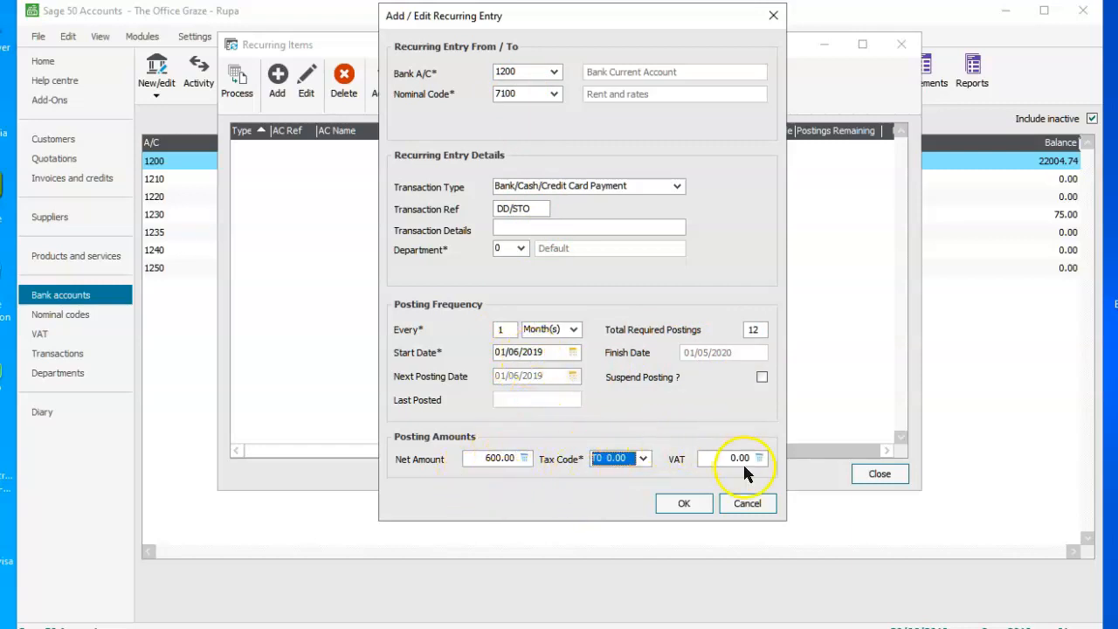
left_click(689, 507)
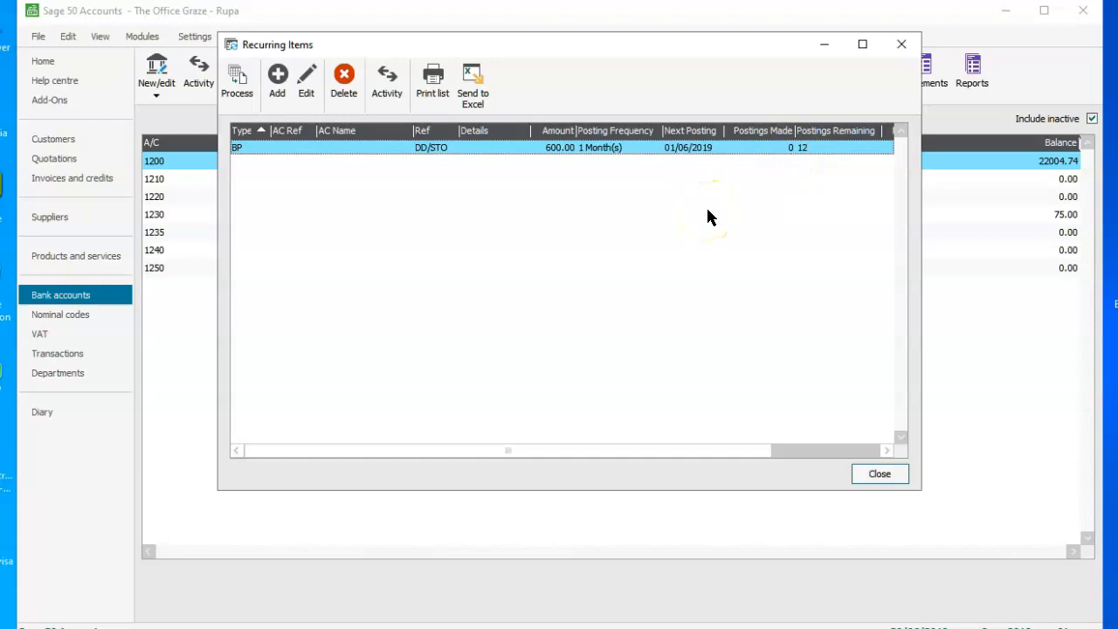
Step: Process the recurring items due up to 30/06/2019, post the first rent payment, and close the recurring items list
left_click(240, 85)
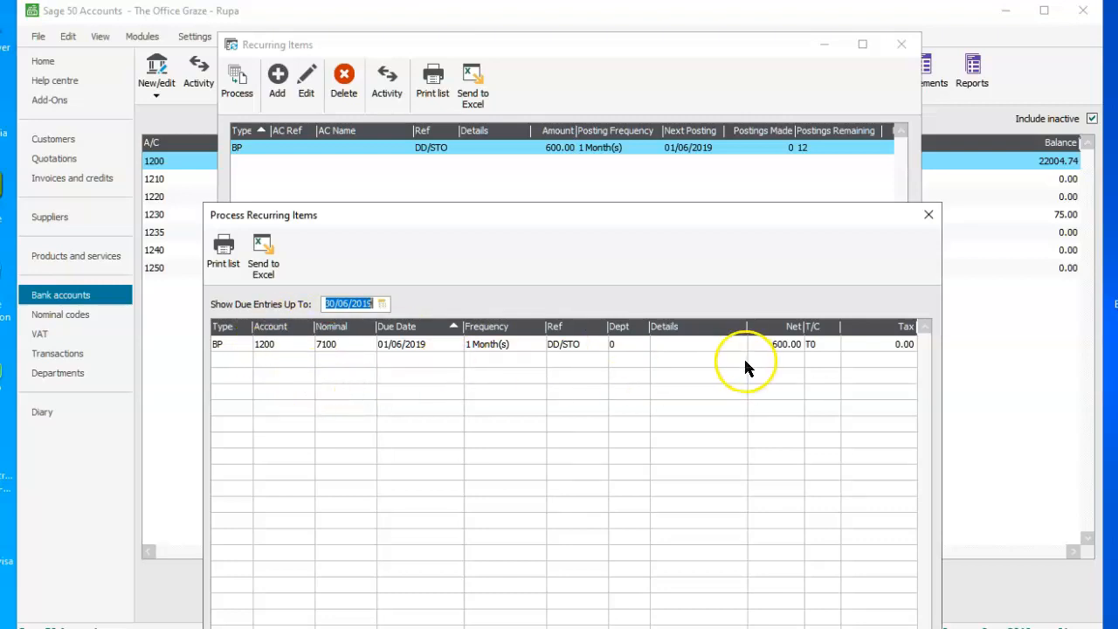
left_click_drag(563, 224, 556, 88)
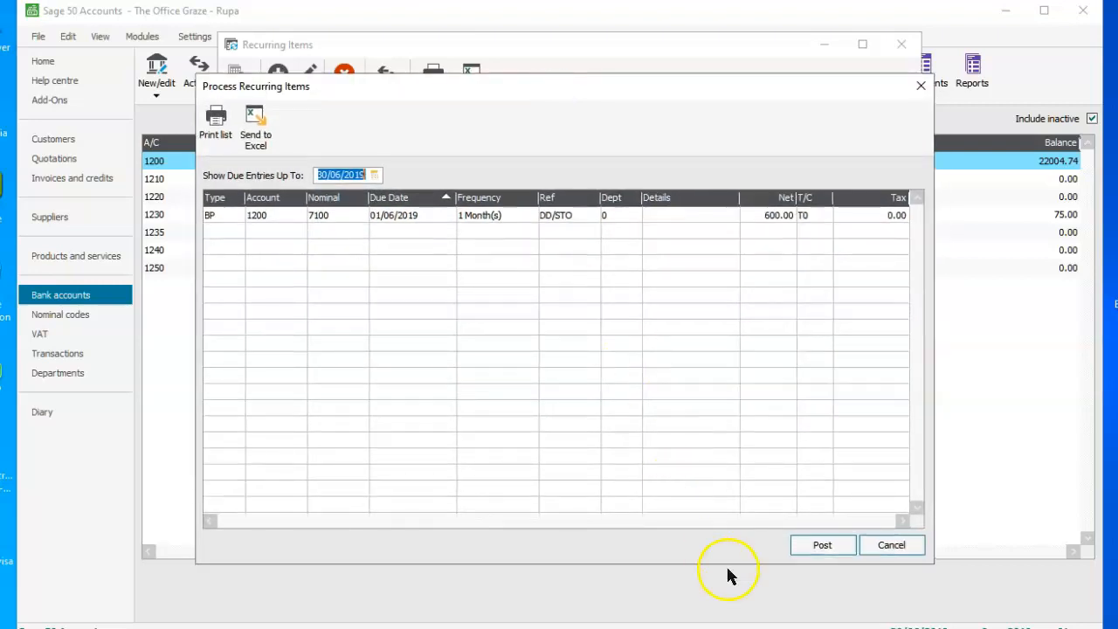
left_click(808, 550)
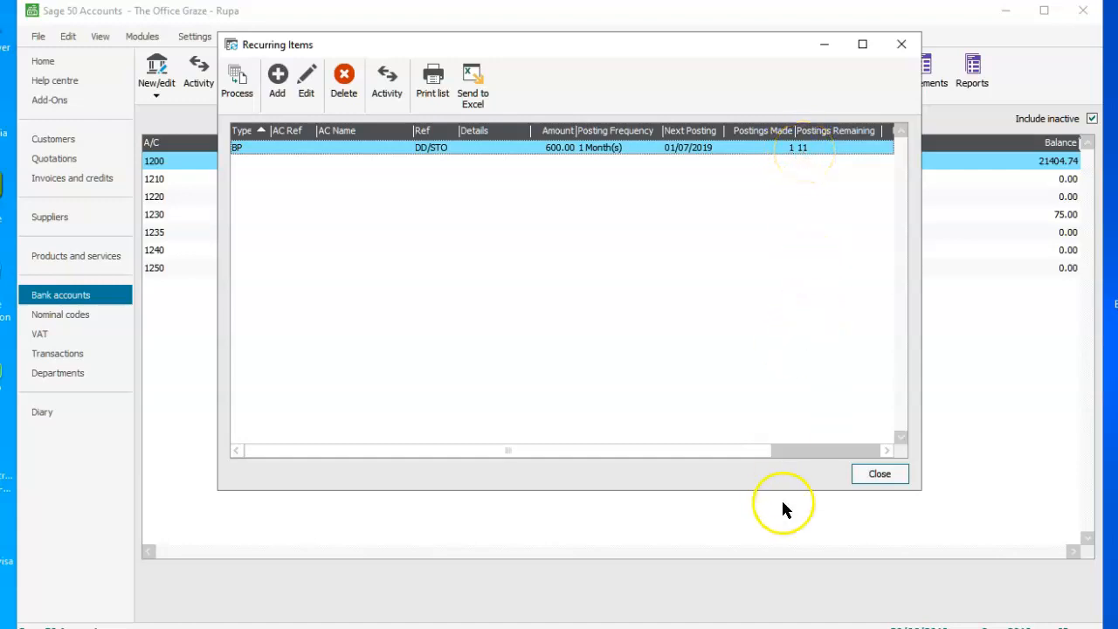
left_click(878, 476)
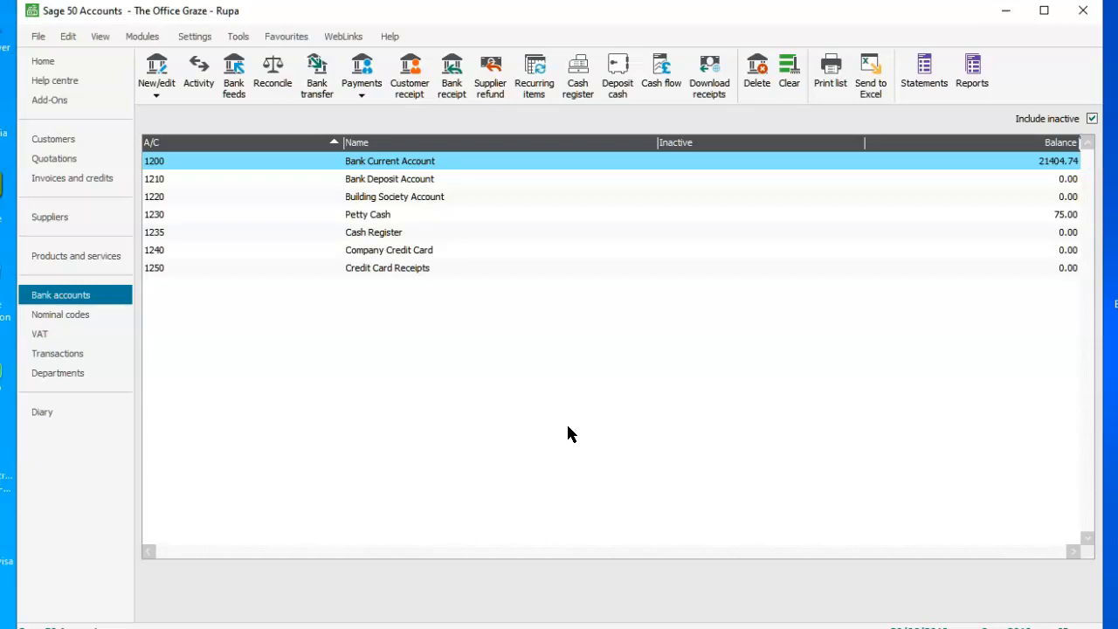
Step: Review the newly posted receipts and payments, numbers 57 to 62, in the transactions list, checking their types, nominal codes and references
left_click(67, 363)
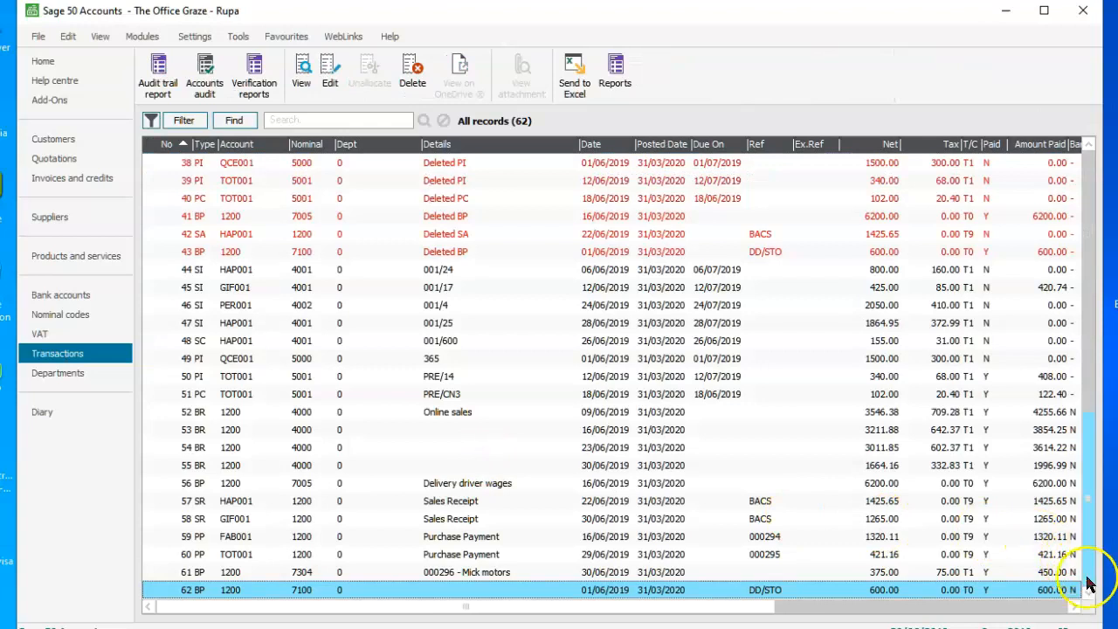
left_click(205, 502)
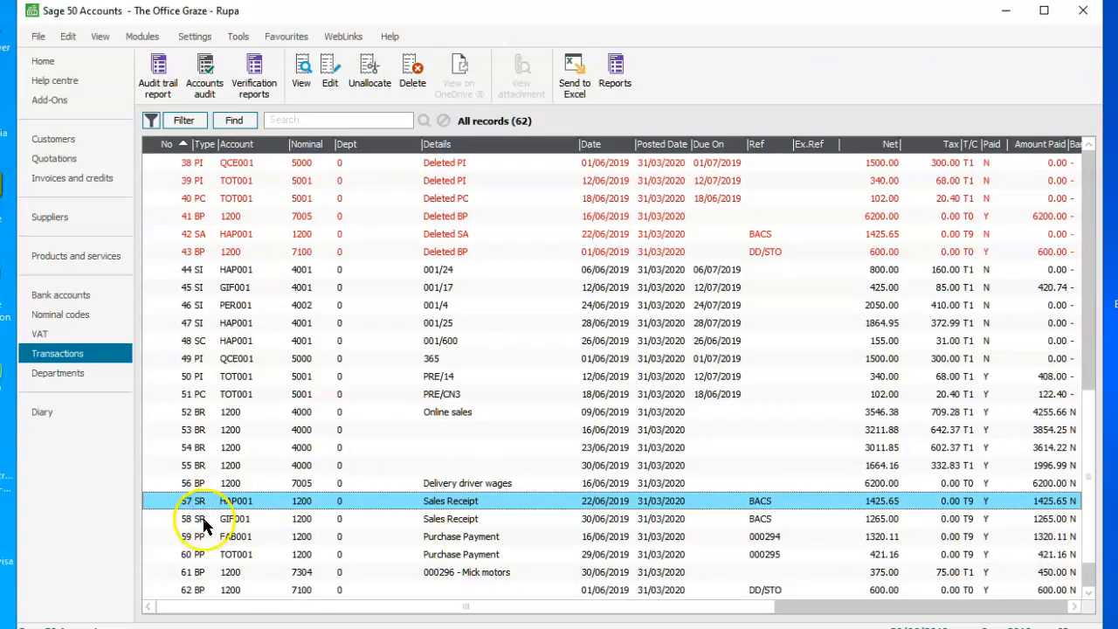
left_click(204, 522)
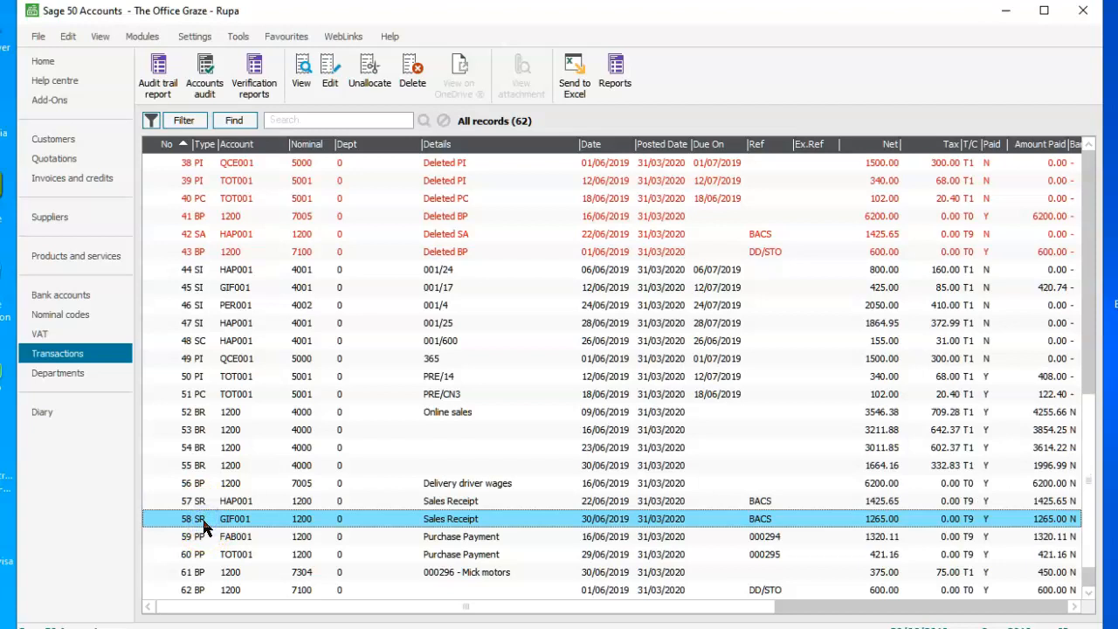
left_click(201, 538)
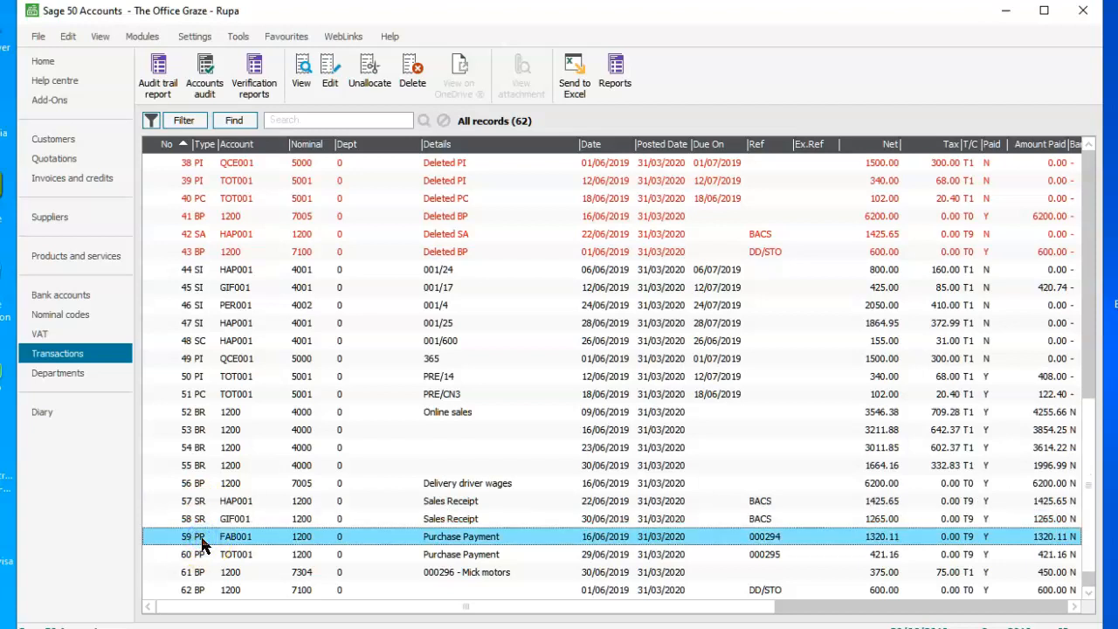
left_click(200, 556)
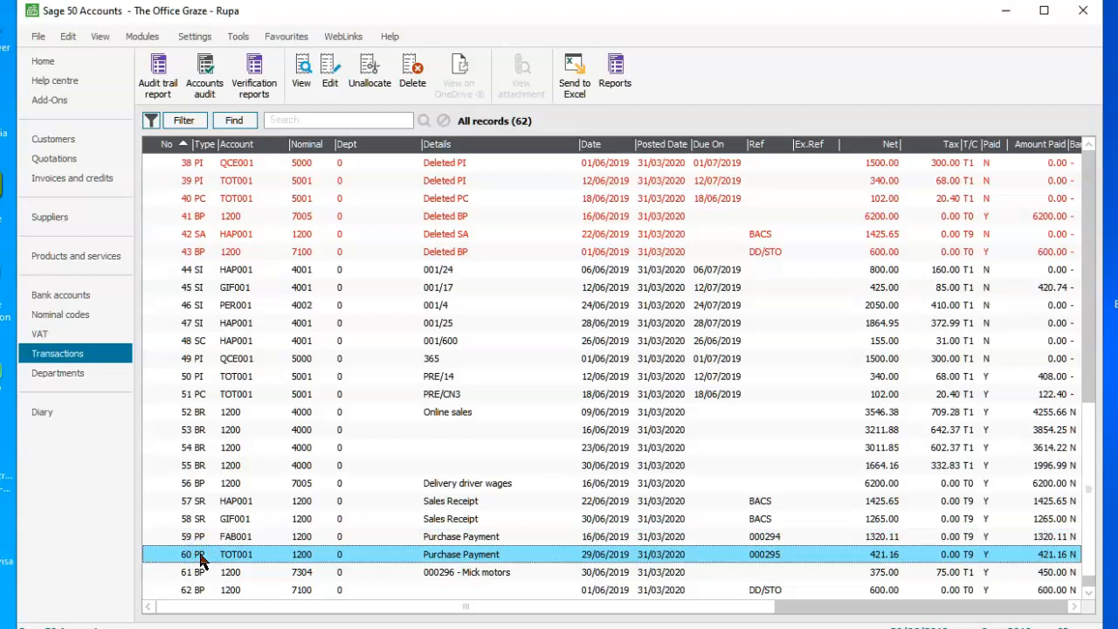
left_click(200, 576)
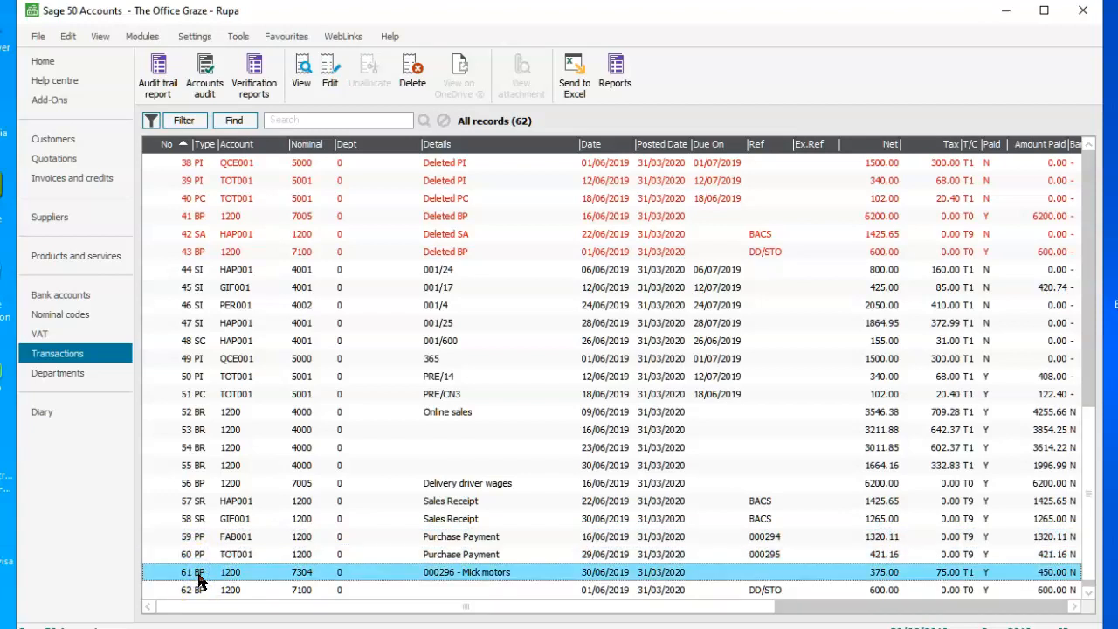
left_click(200, 592)
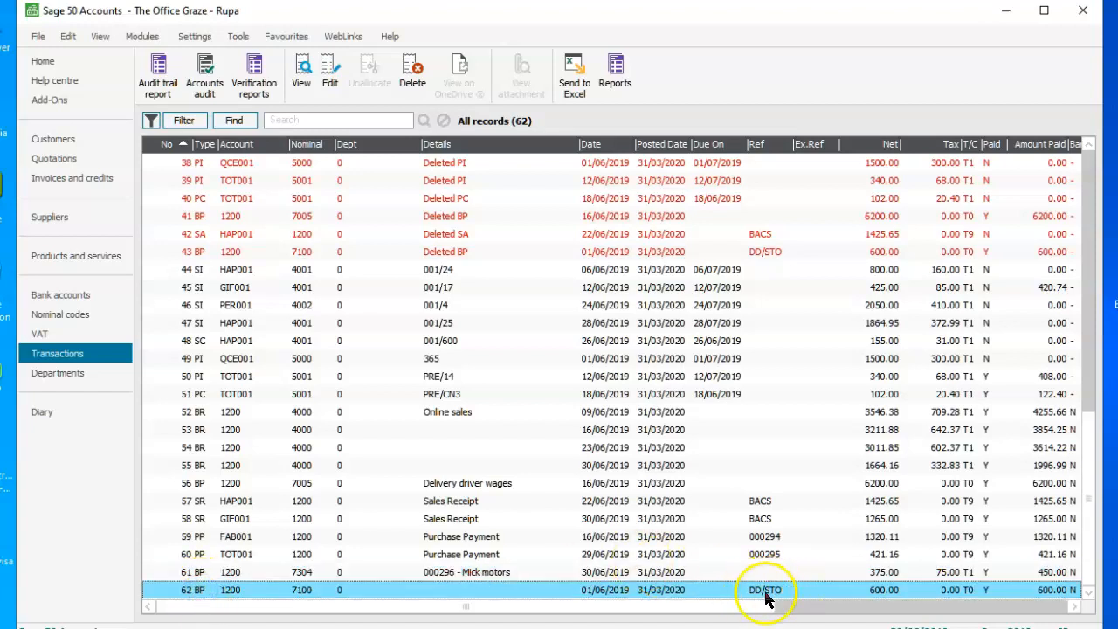
left_click(308, 575)
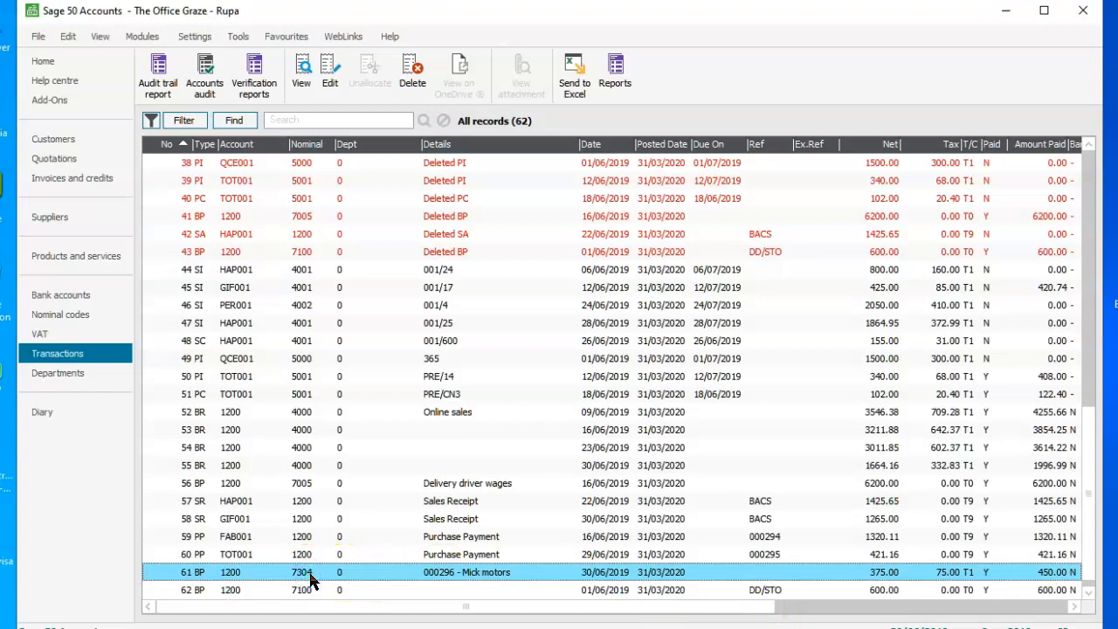